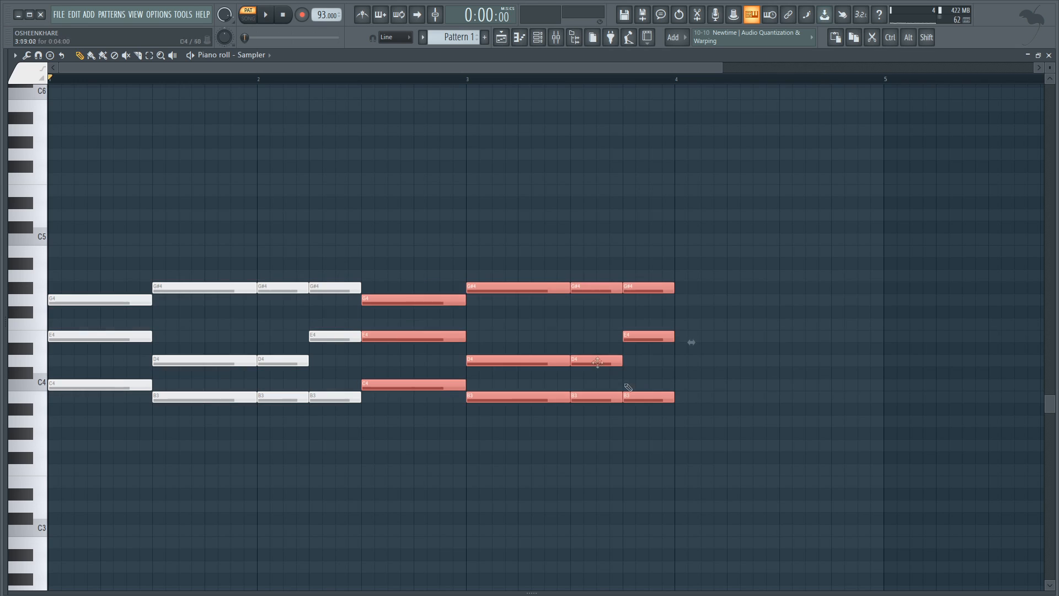
Revoice the four selected chords by moving notes to B4 in the first, third and fourth, and to F#4 in the second and third
drag(421, 334, 411, 253)
drag(494, 284, 494, 308)
mouse_move(563, 271)
mouse_down()
mouse_move(675, 305)
mouse_move(651, 251)
mouse_up()
drag(636, 307, 609, 359)
mouse_move(609, 360)
mouse_down()
mouse_move(609, 299)
mouse_move(609, 311)
mouse_up()
click(607, 354)
Build a nearly one-bar-long chord at bar 4 from the notes G3, C#4, E4, G4 and A4
key(Page_Down)
mouse_move(272, 186)
mouse_down()
mouse_move(590, 435)
mouse_move(557, 433)
mouse_move(557, 444)
mouse_move(694, 445)
mouse_up()
click(496, 390)
click(544, 372)
click(544, 336)
click(544, 274)
shift+click(591, 442)
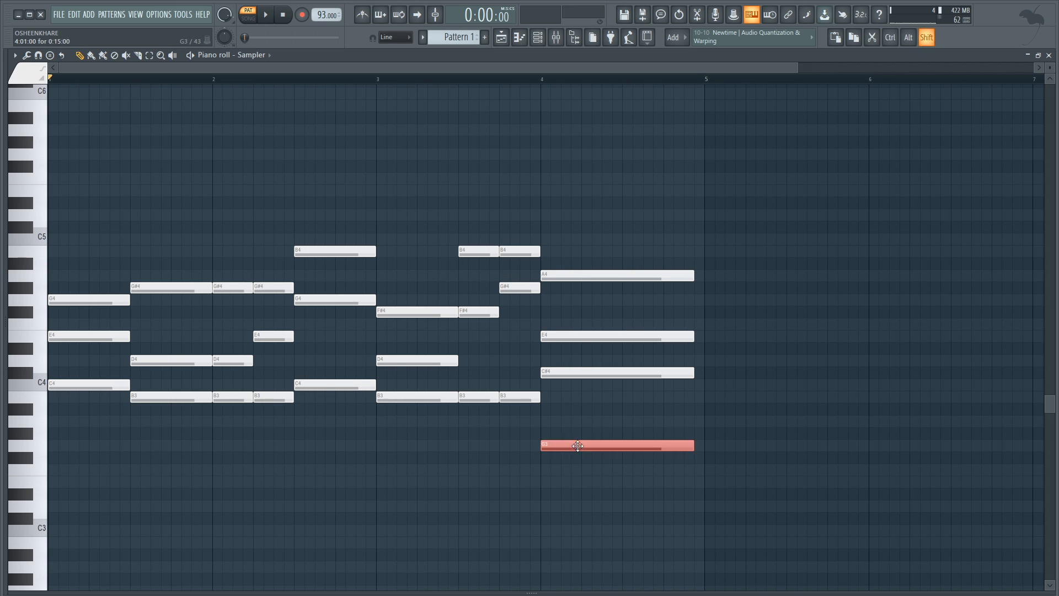
key(ctrl+Up)
key(ctrl+Up)
key(ctrl+Down)
Expand the velocity lane and lower the velocities of the last short chord in bar 3 and the bar 4 chord
click(639, 573)
drag(640, 591, 656, 472)
click(544, 528)
click(503, 522)
Play the pattern to listen to the chord progression
key(space)
scroll(369, 355, down, 4)
scroll(568, 343, up, 2)
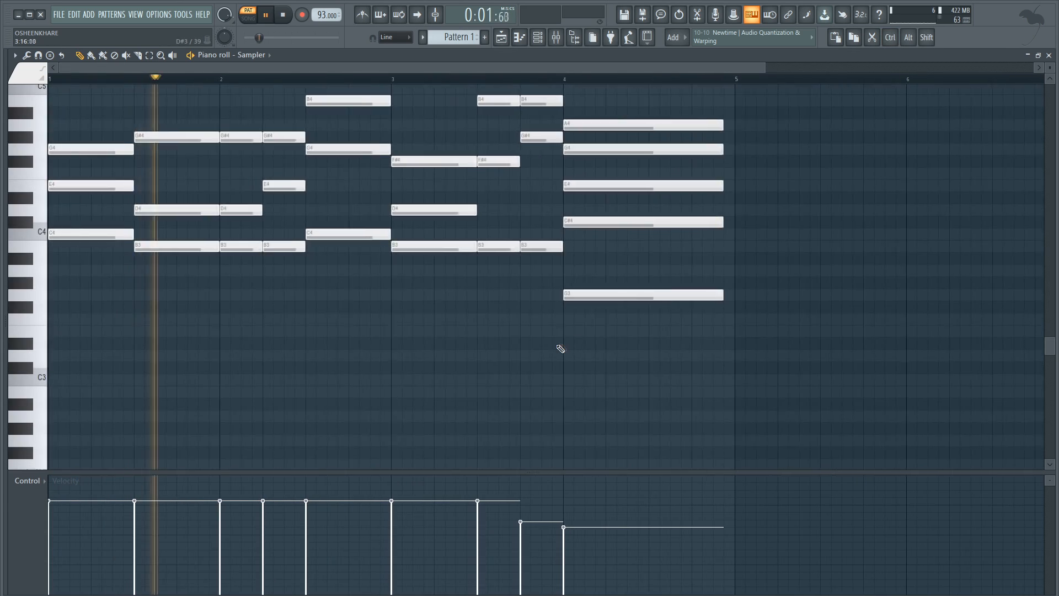
scroll(565, 344, up, 2)
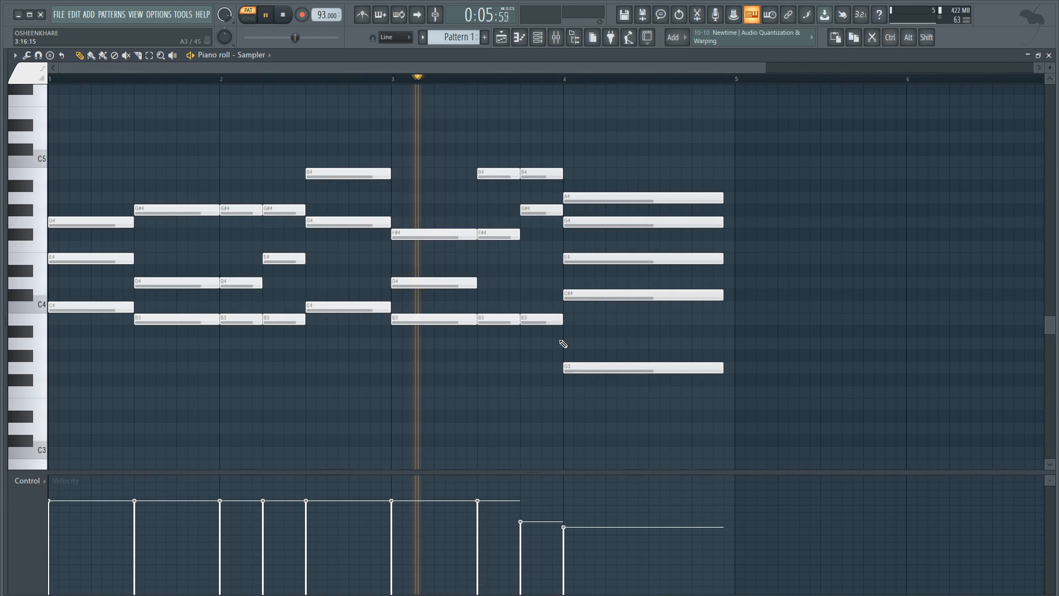
scroll(563, 344, down, 1)
key(space)
Copy the B4, G4 and C4 chord from the second half of bar 2 to bar 5 and audition the progression
drag(301, 156, 334, 309)
drag(331, 307, 722, 307)
drag(678, 187, 677, 365)
click(717, 356)
scroll(754, 349, down, 1)
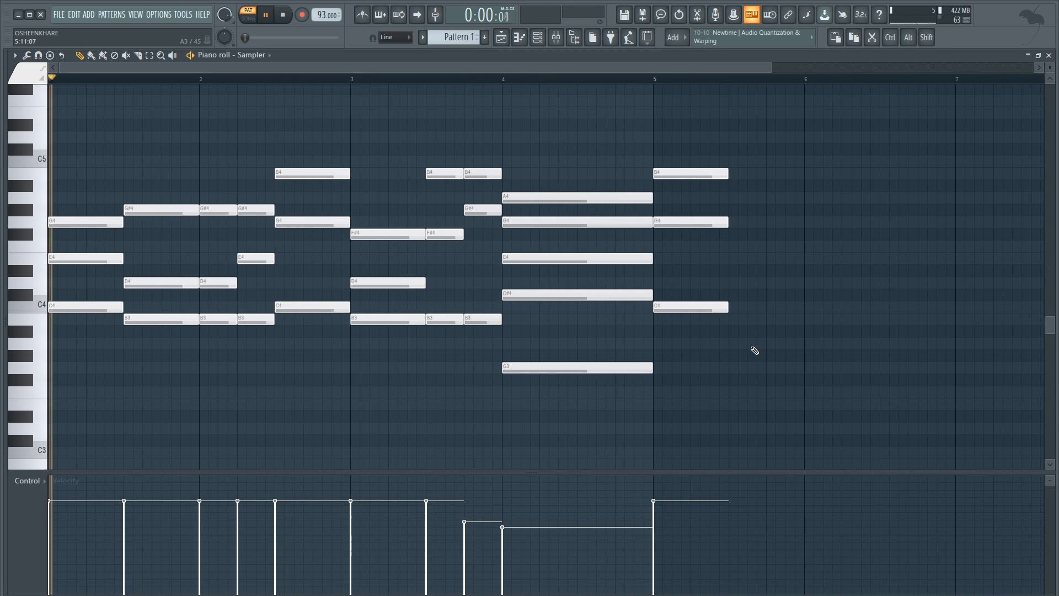
click(173, 55)
drag(531, 138, 498, 177)
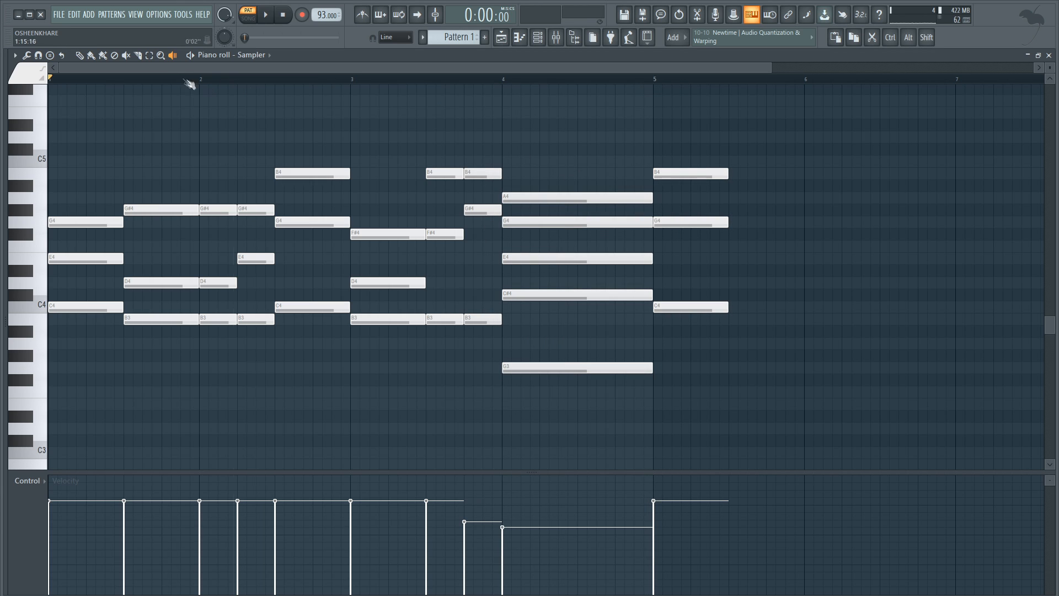
Delete the chord at bar 5 and draw two consecutive half-bar chords in its place
click(102, 55)
drag(711, 172, 721, 324)
click(81, 55)
click(669, 318)
click(669, 271)
mouse_move(669, 213)
mouse_down()
mouse_move(667, 173)
mouse_move(696, 330)
mouse_move(744, 319)
mouse_move(728, 318)
mouse_up()
drag(714, 322, 790, 351)
click(818, 272)
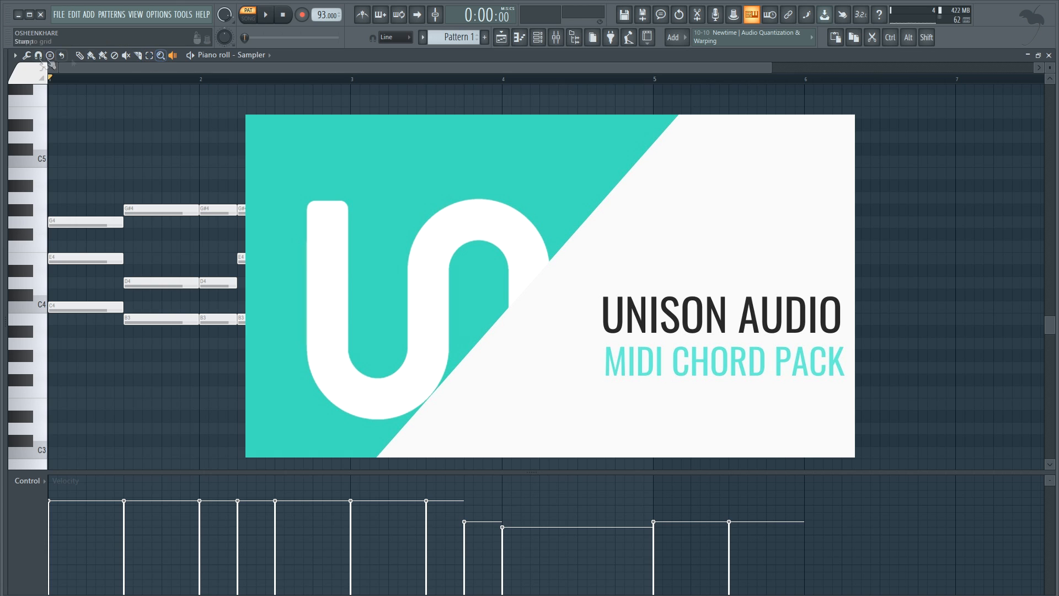
click(14, 55)
mouse_move(27, 92)
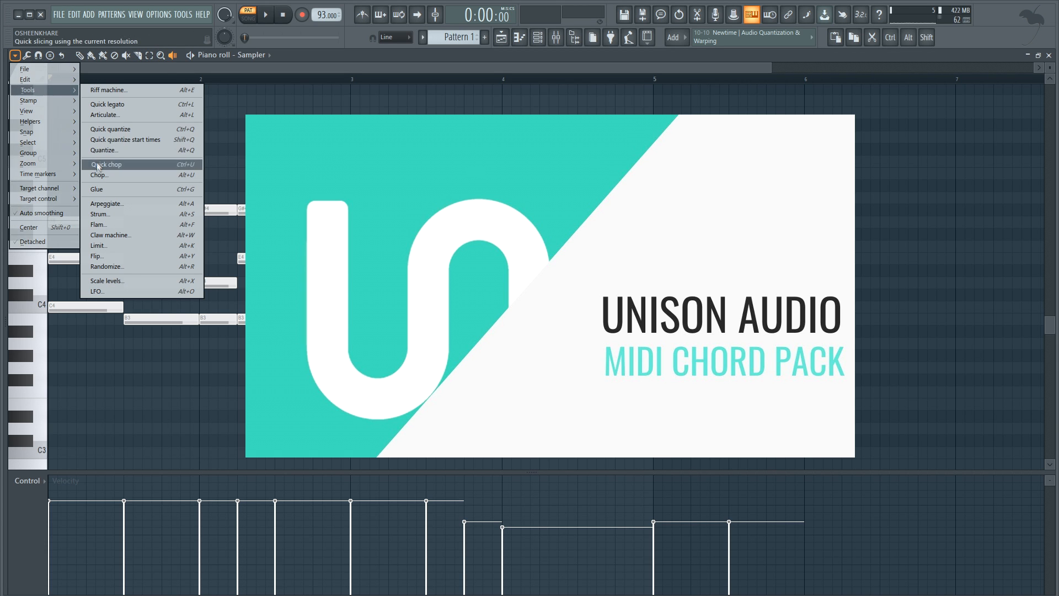
click(111, 165)
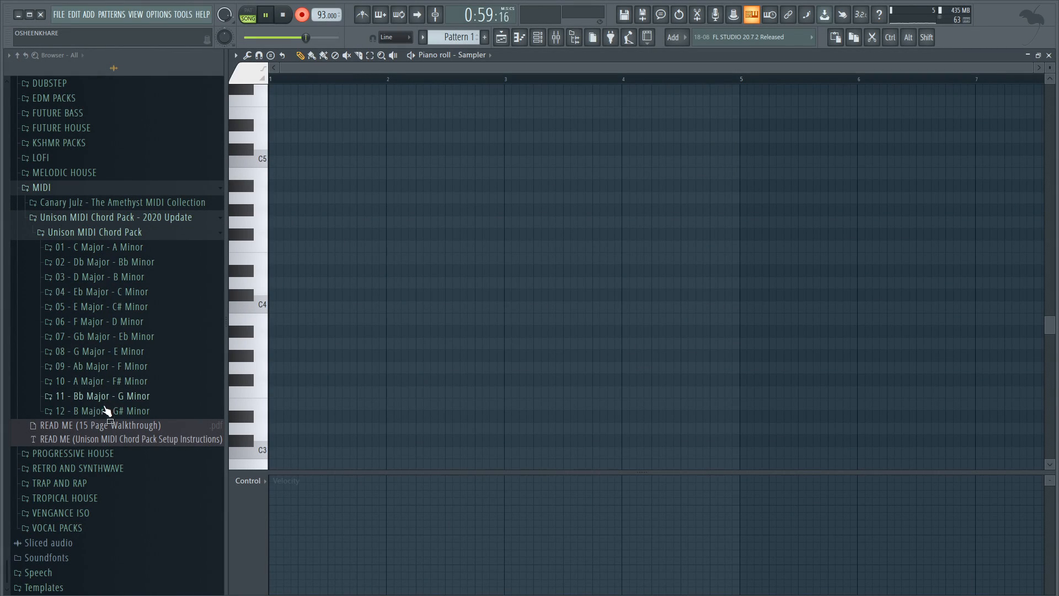
Open the 01 - E Major folder of triads under 05 - E Major - C# Minor in the Unison MIDI Chord Pack
click(94, 309)
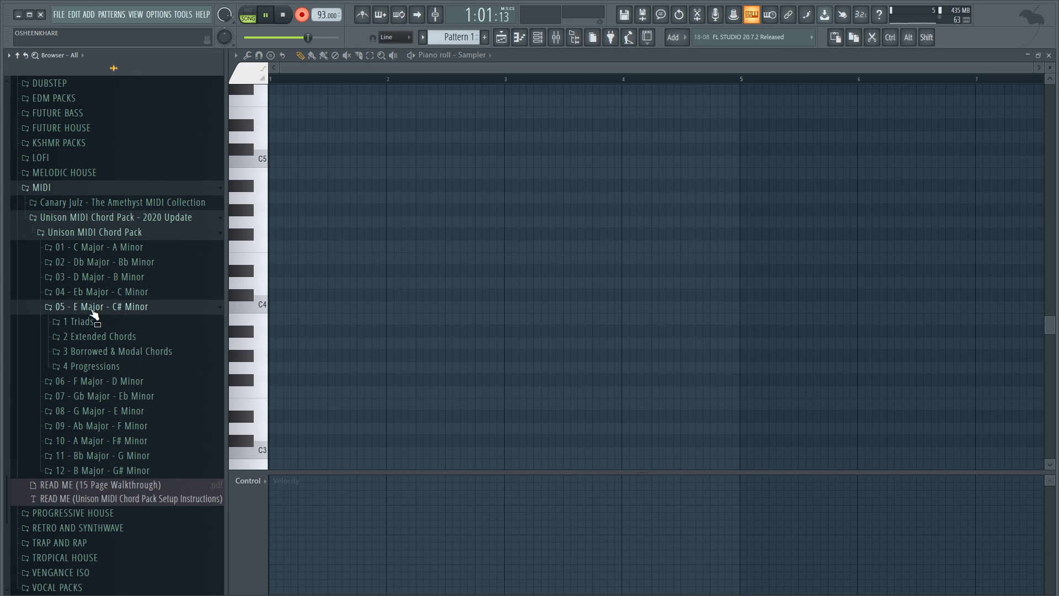
click(80, 321)
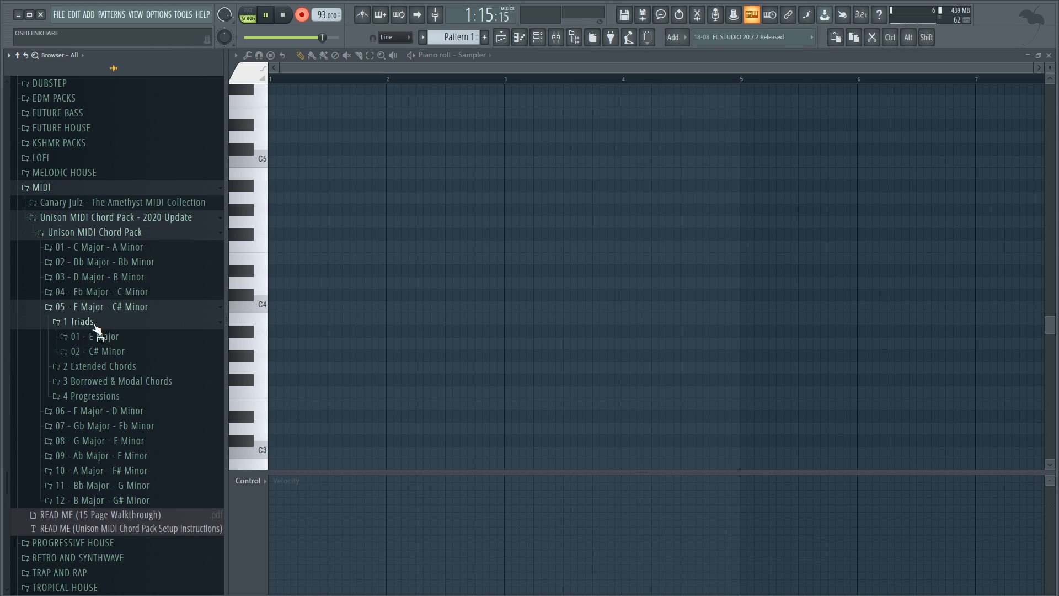
click(109, 338)
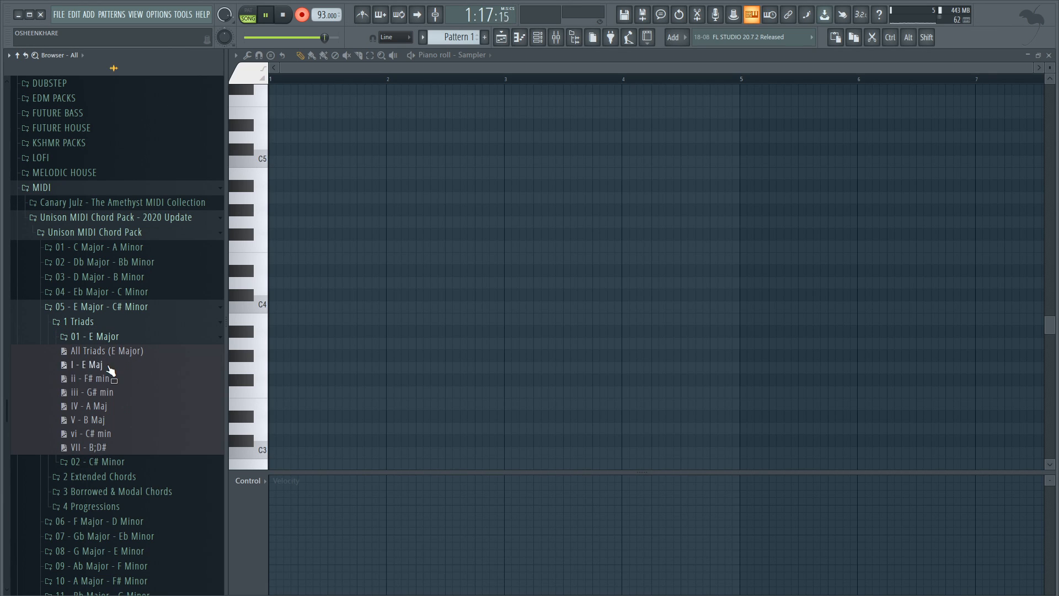
Load the IV - A Maj triad into the piano roll and replace it with iii - G# min
drag(91, 406, 336, 230)
scroll(338, 232, up, 2)
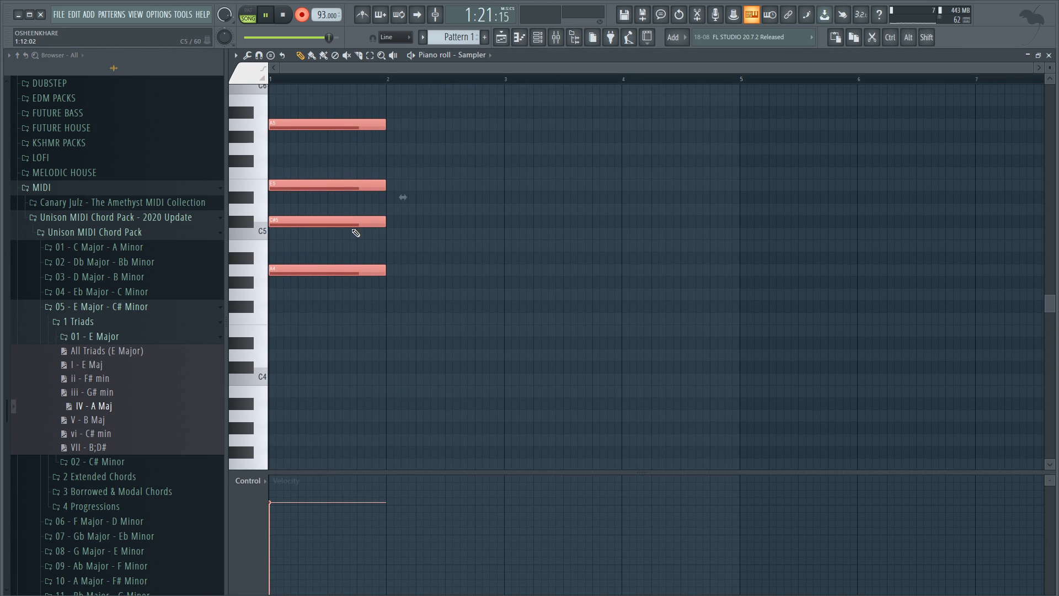
drag(88, 392, 371, 217)
drag(135, 365, 139, 364)
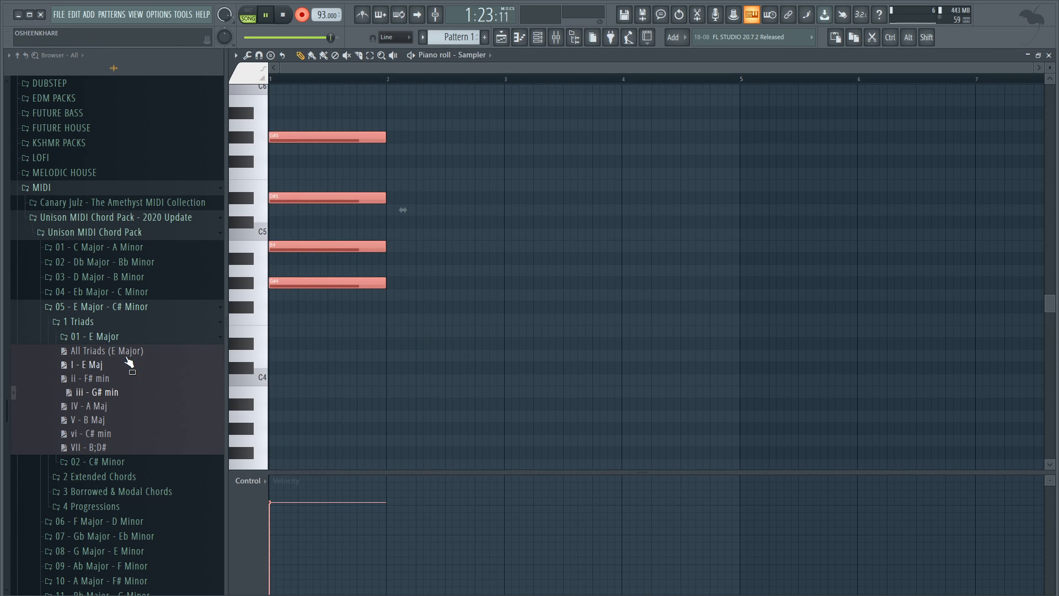
Compare the chord files in the E Major and C# Minor triad folders and close the 1 Triads folder
click(108, 338)
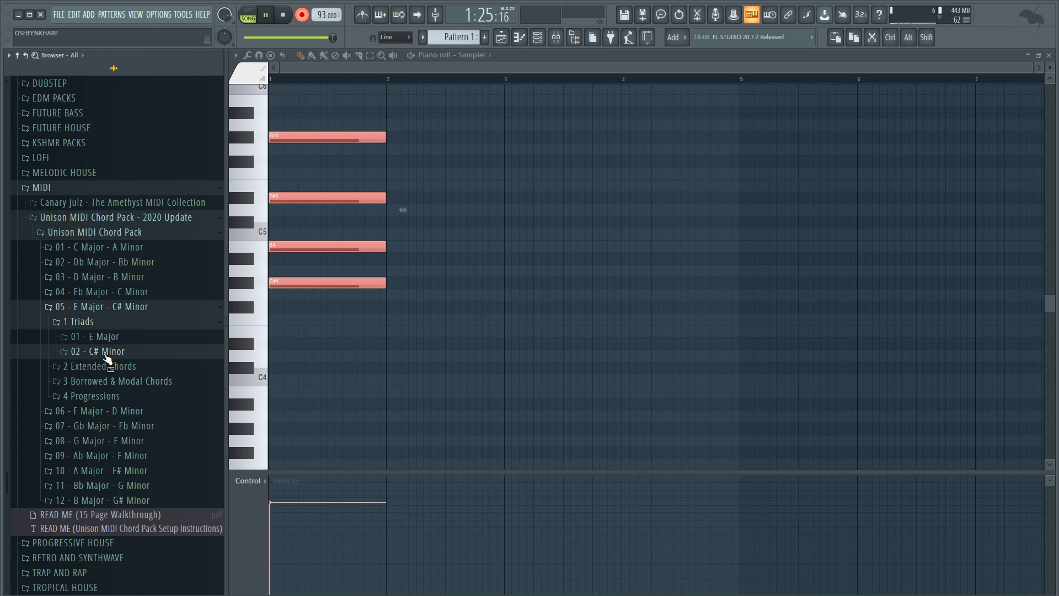
click(106, 354)
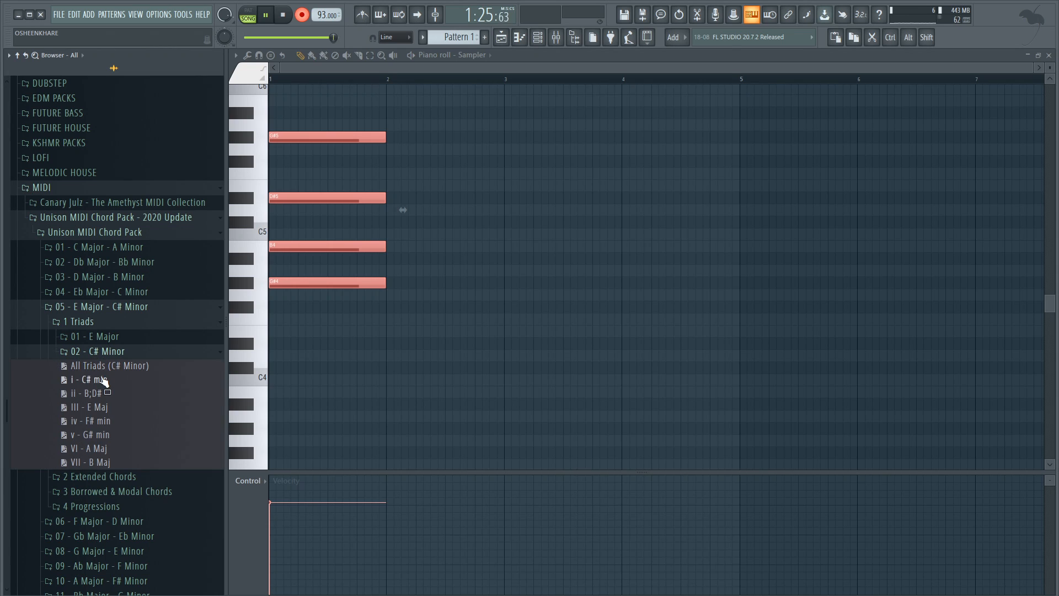
click(103, 339)
click(104, 338)
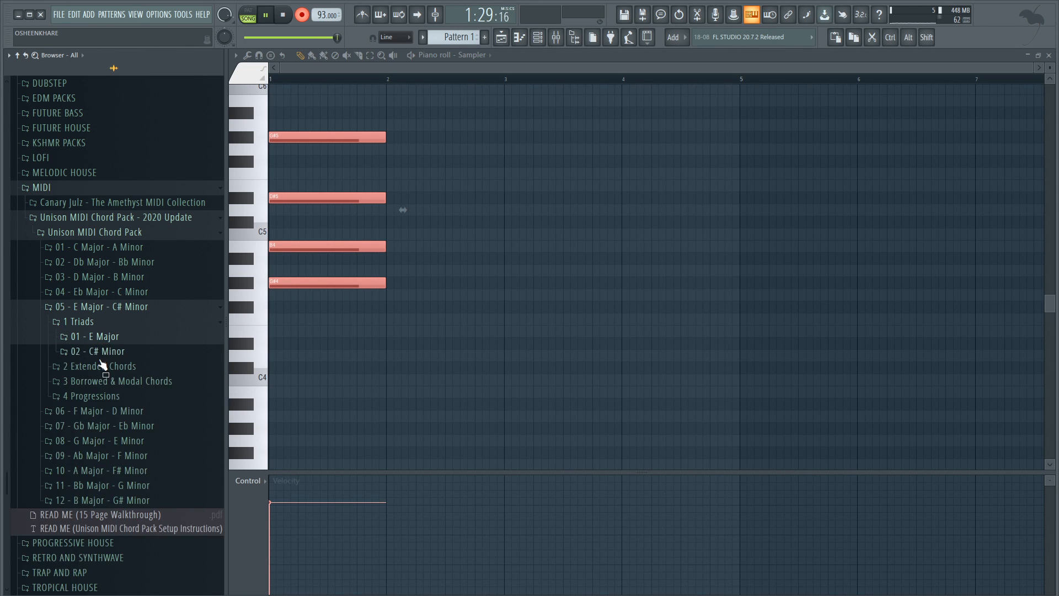
click(102, 353)
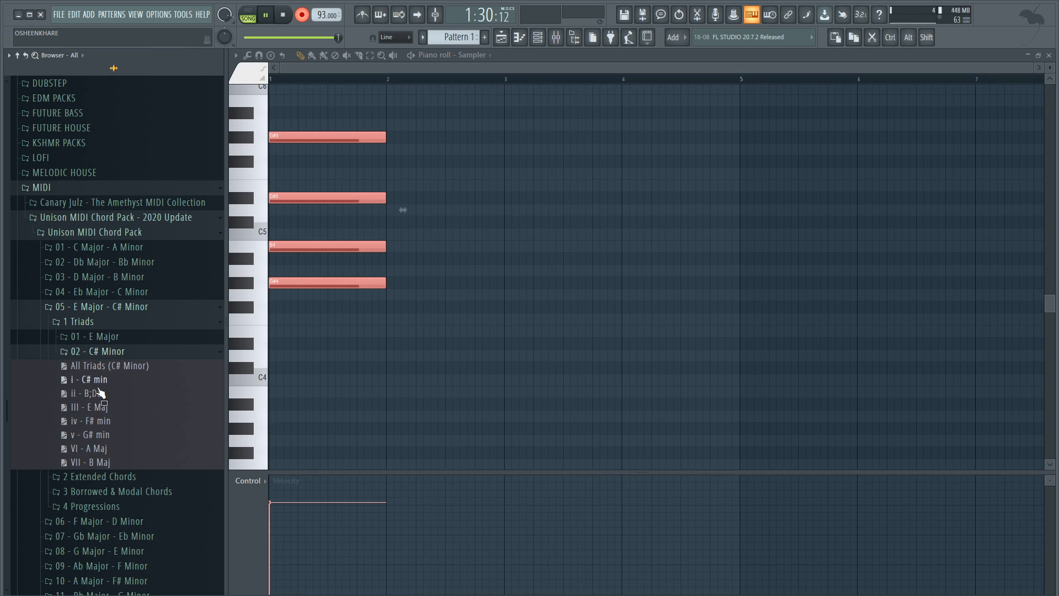
click(103, 339)
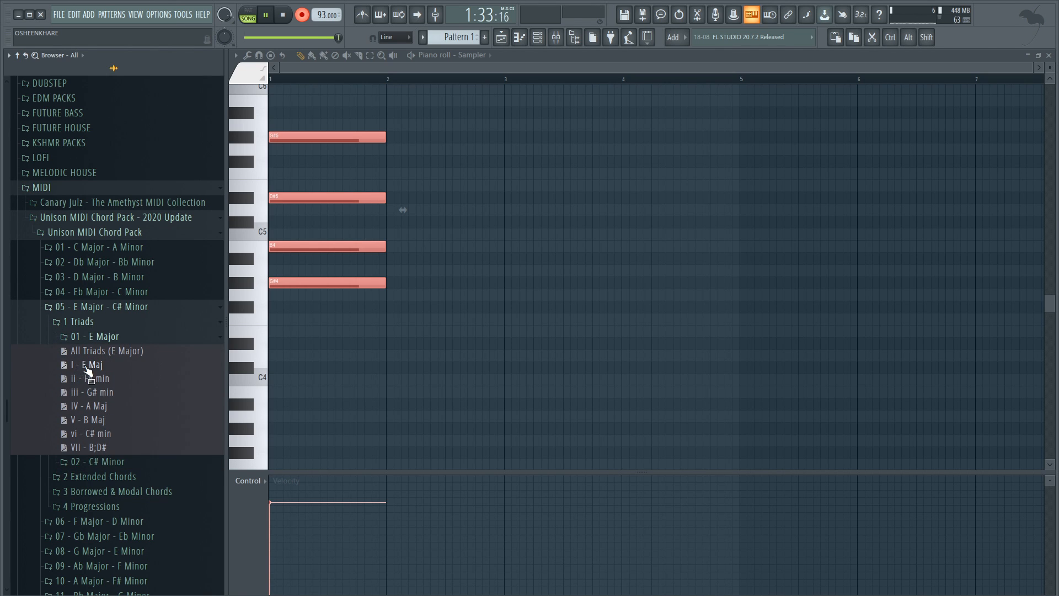
click(99, 338)
click(97, 351)
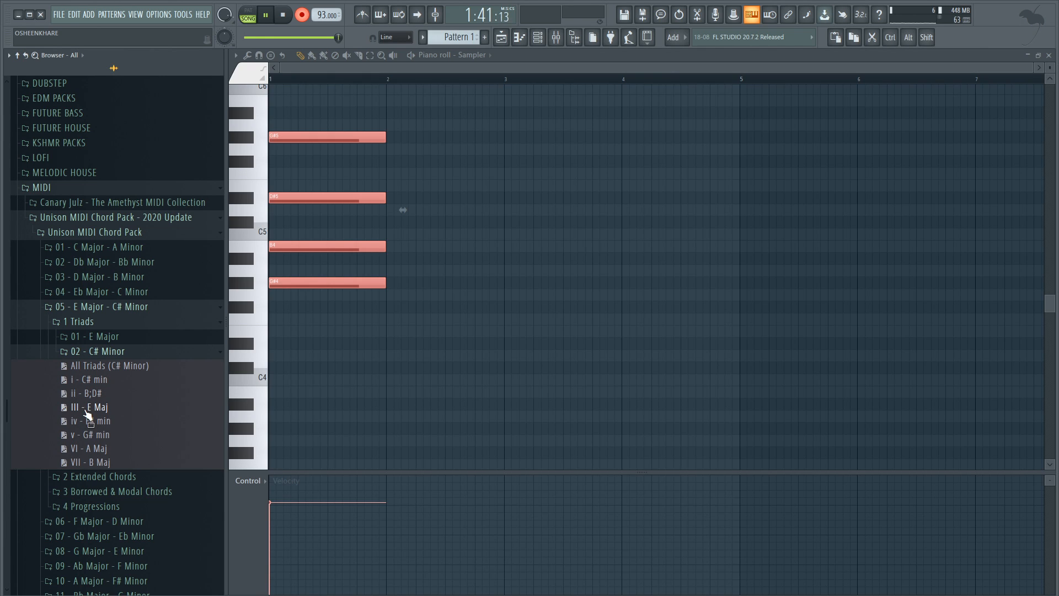
click(105, 354)
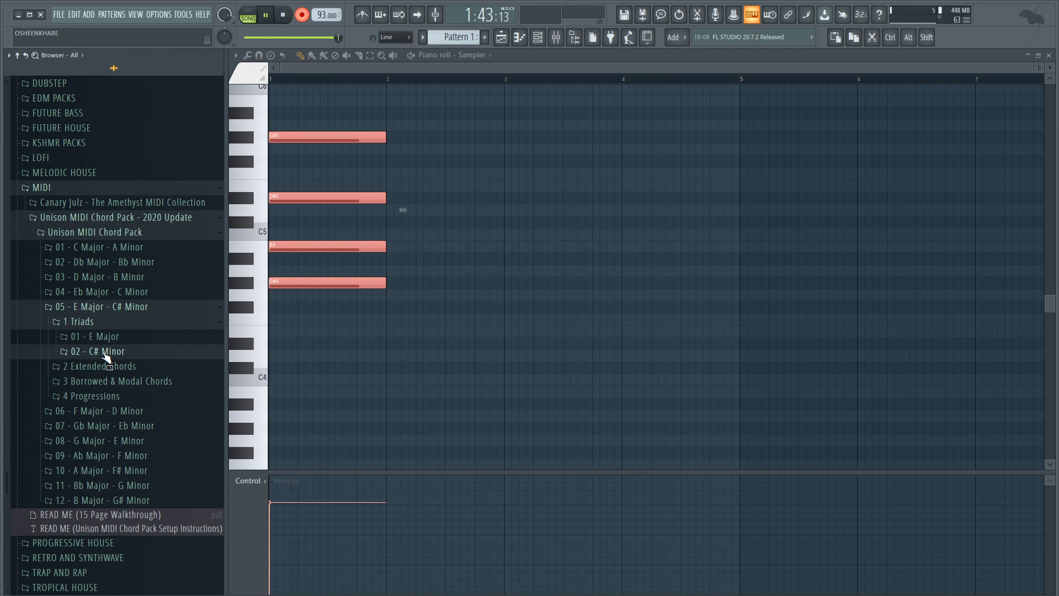
click(78, 324)
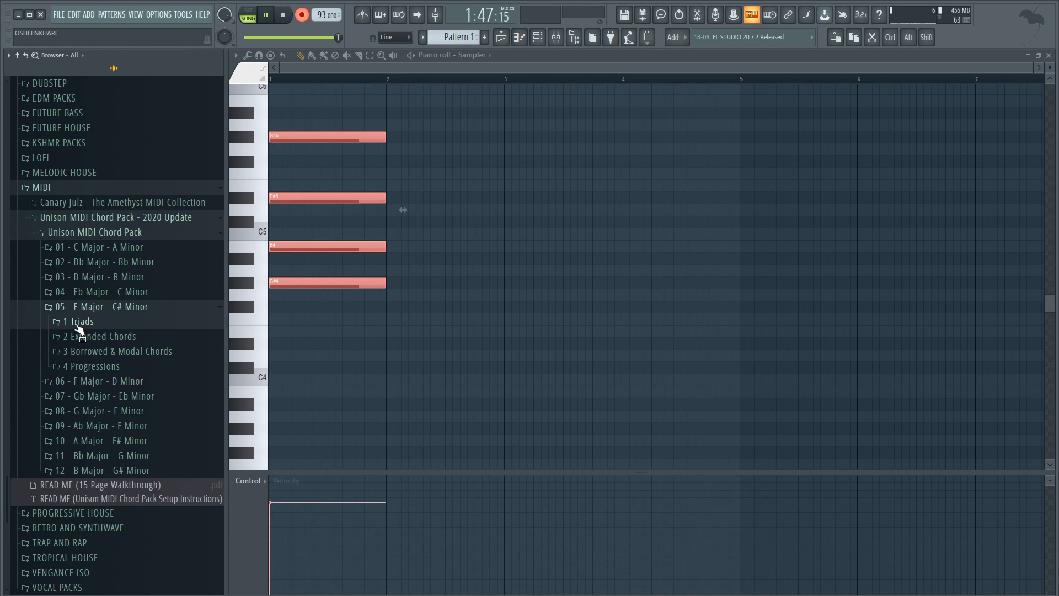
Load the E Major extended chords ii - F#m7 and I - Emaj7sus2 one after the other into the piano roll
click(84, 341)
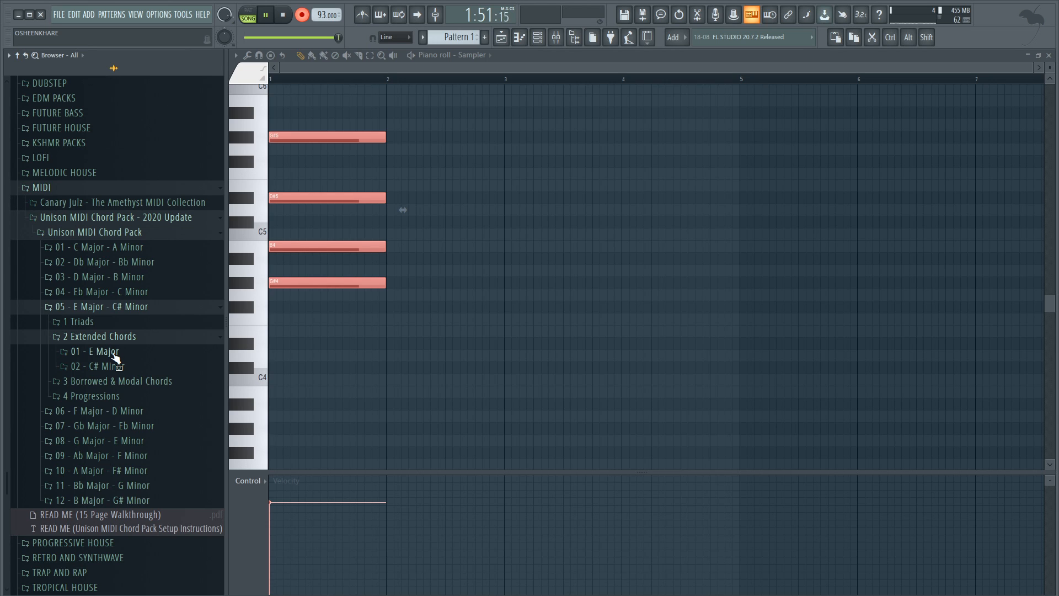
click(113, 353)
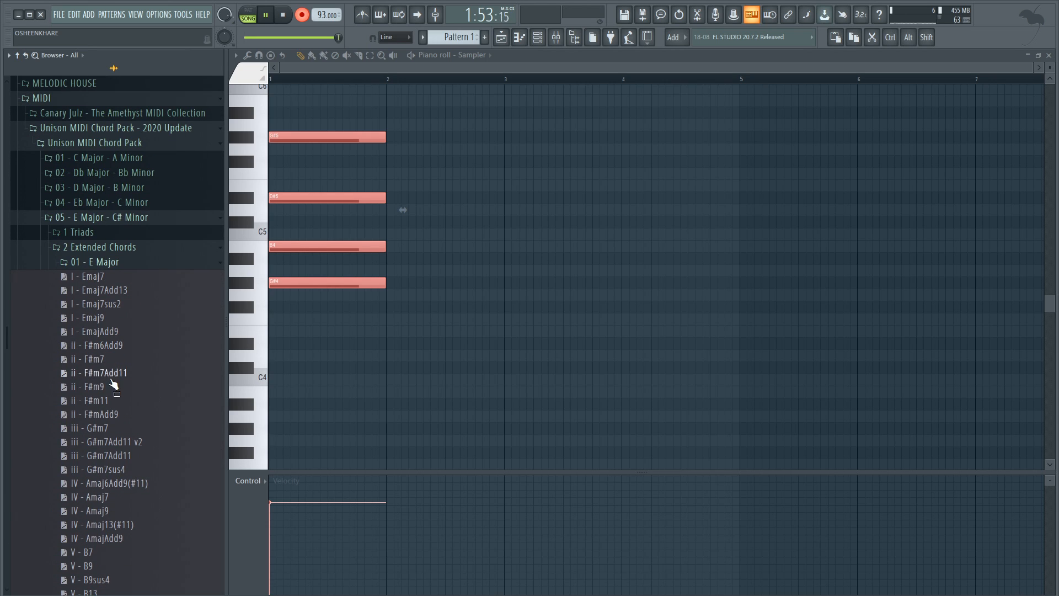
drag(95, 366, 337, 364)
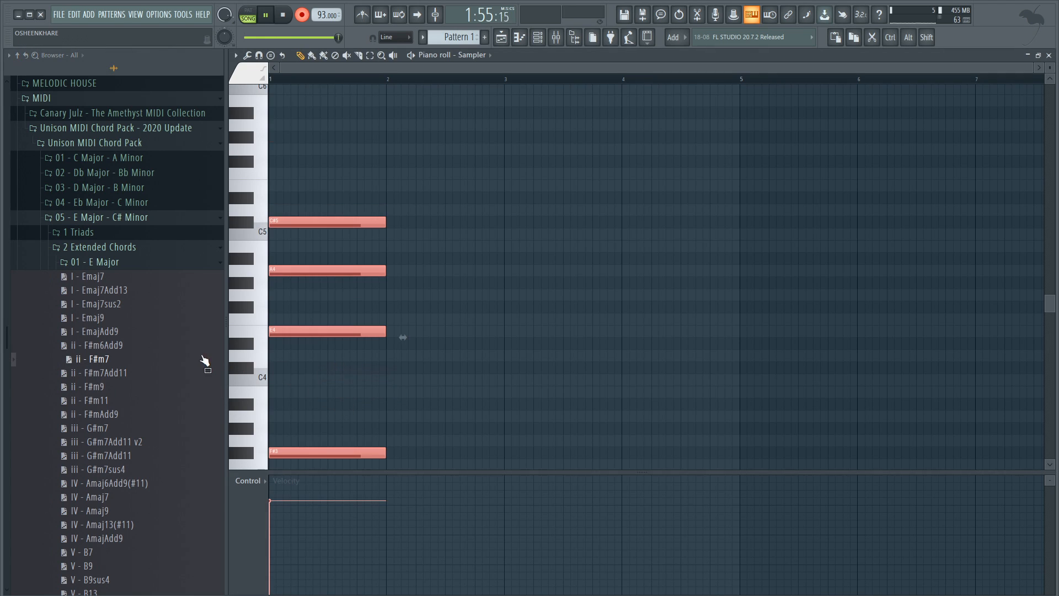
drag(110, 310, 389, 303)
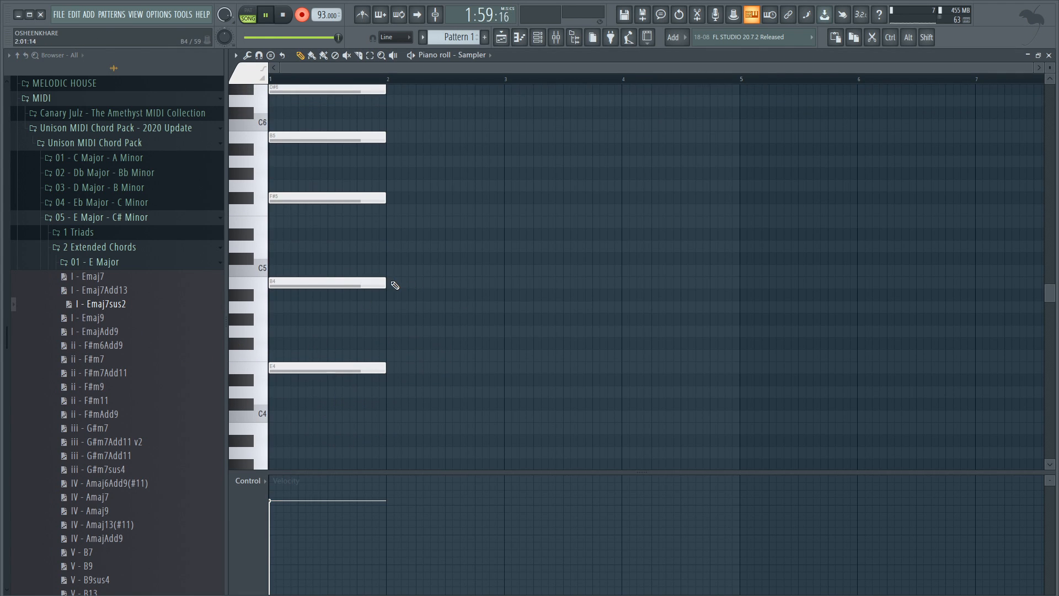
scroll(391, 281, up, 2)
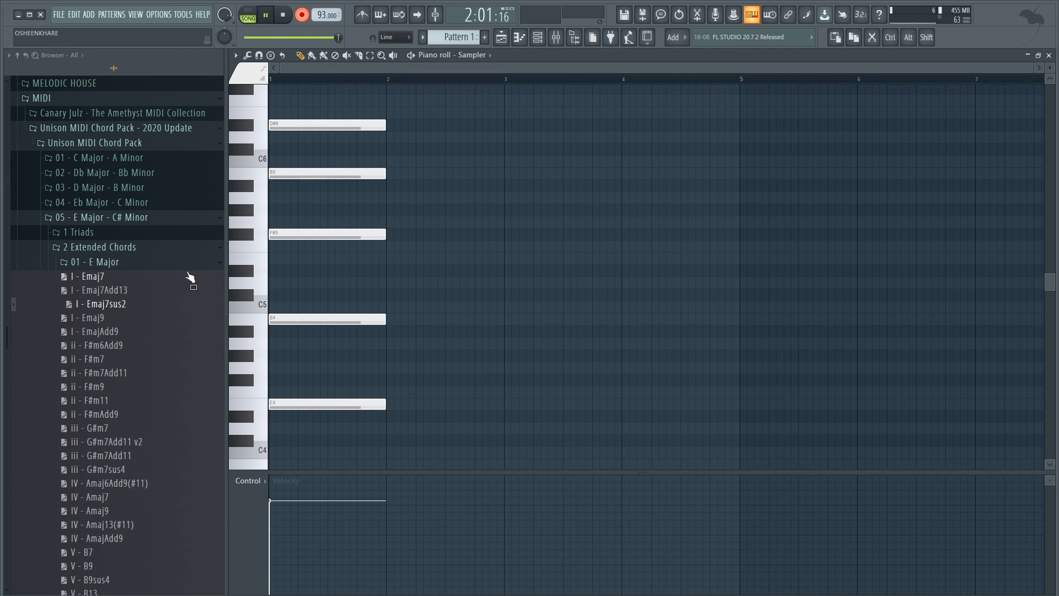
click(135, 261)
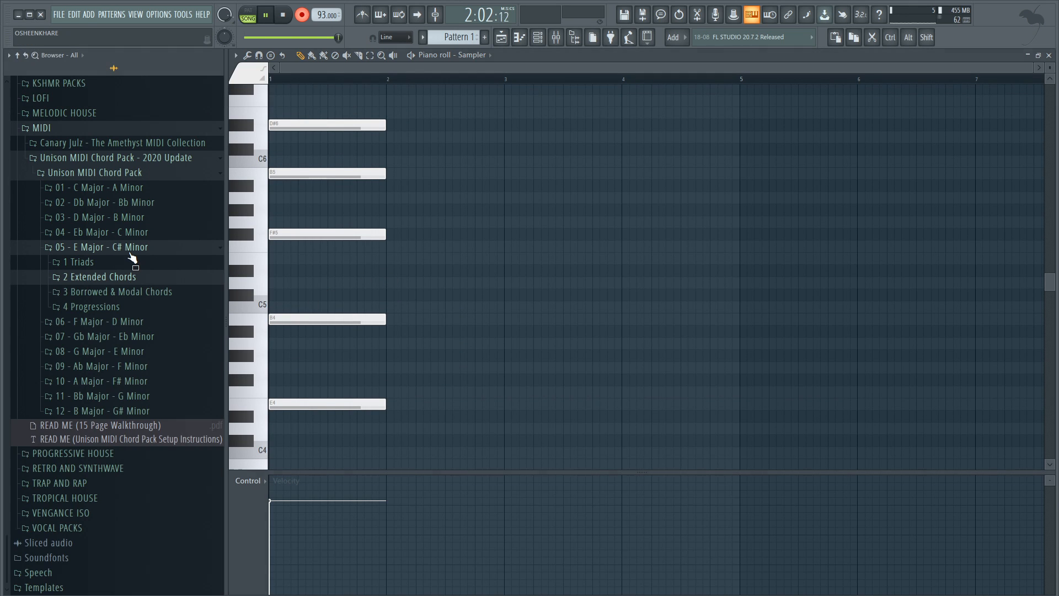
Load VI - C#majAdd9 from the E Major borrowed and modal chords into the piano roll, and replace it with III - G#7(#5#9)
click(124, 292)
click(114, 308)
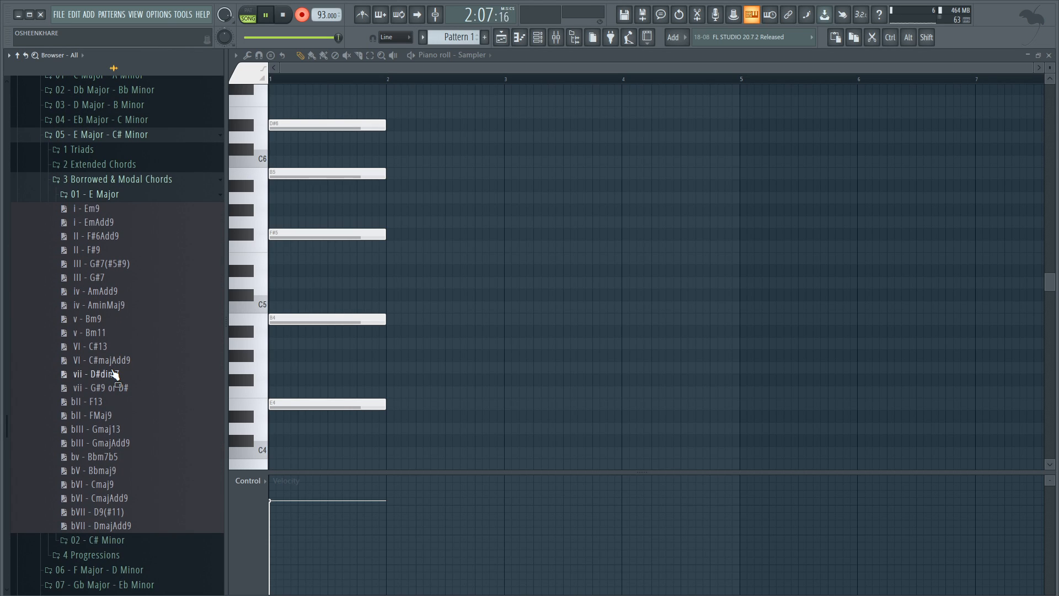
drag(108, 359, 436, 300)
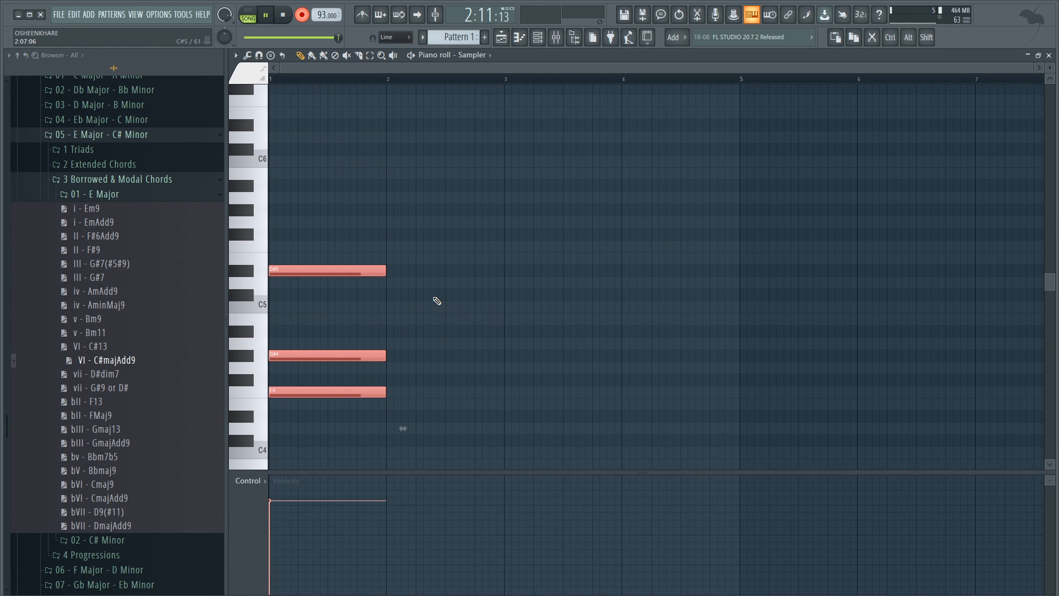
scroll(436, 300, down, 3)
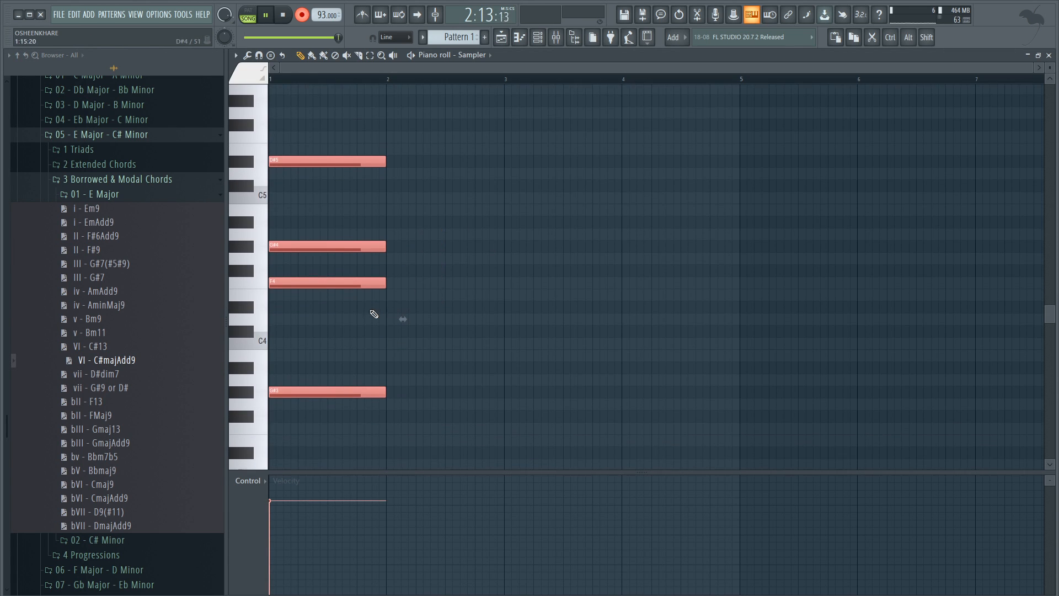
drag(105, 265, 326, 254)
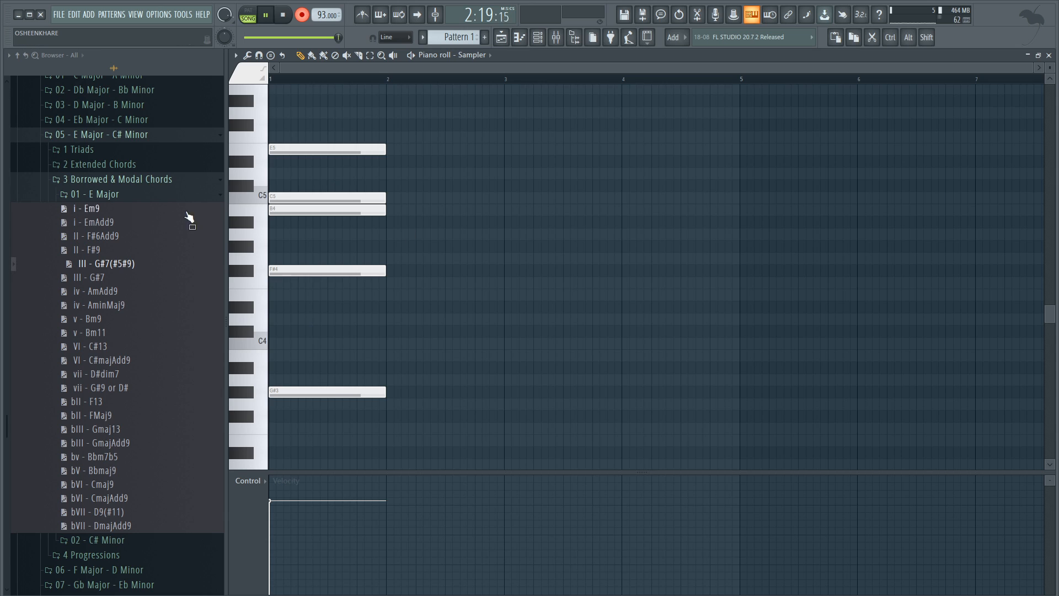
click(101, 186)
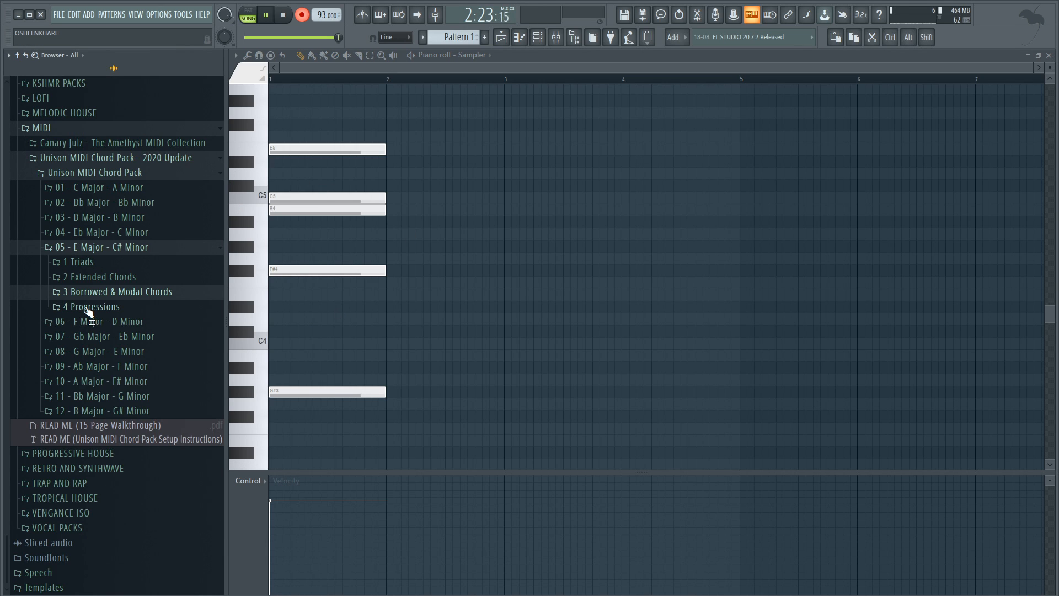
Open the Major Progressions folder within the 1 Diatonic Triads of 4 Progressions
click(88, 308)
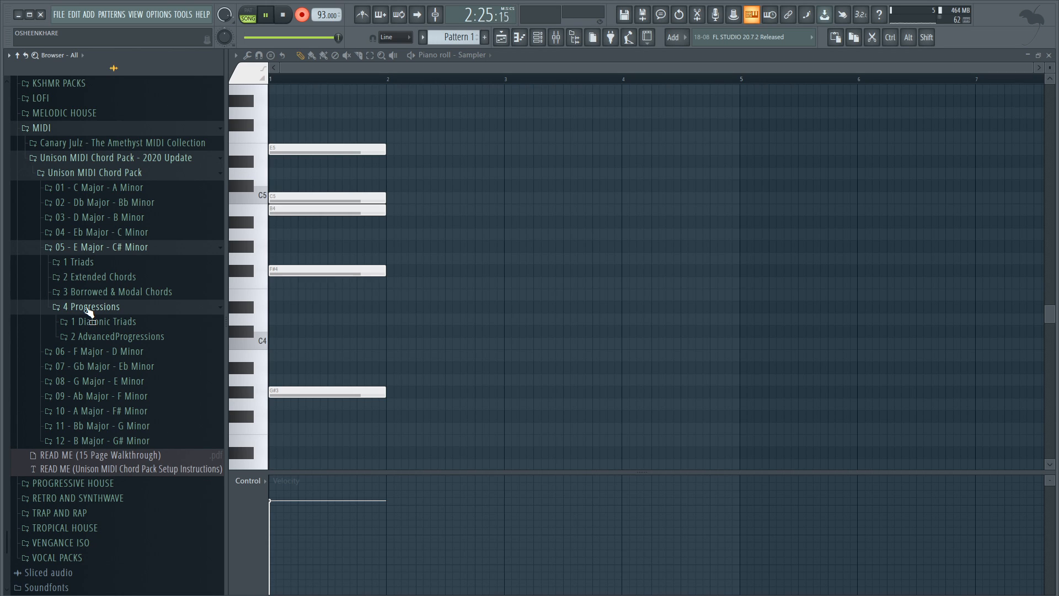
click(102, 321)
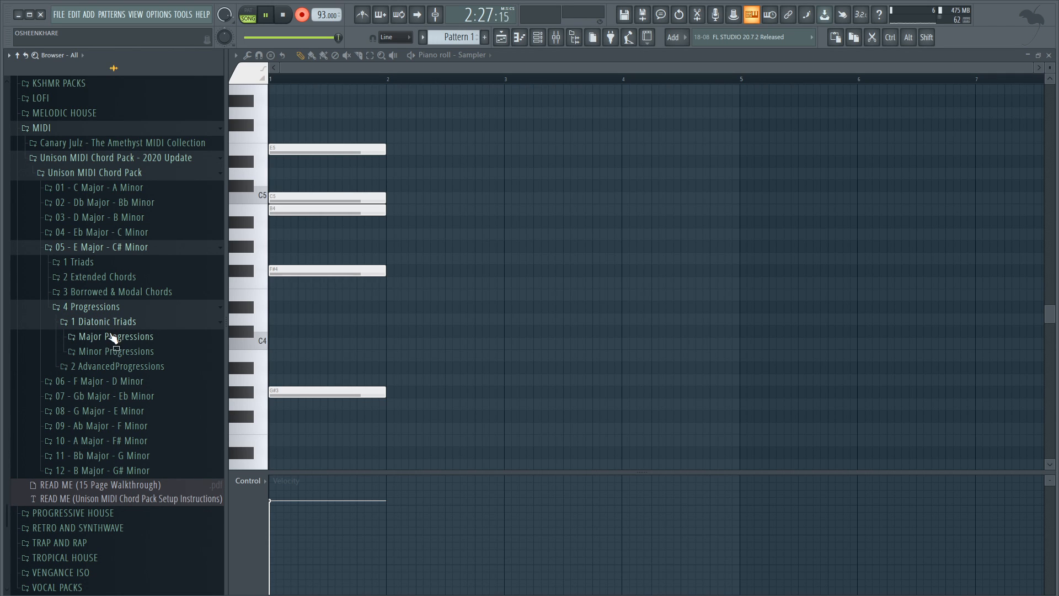
click(113, 337)
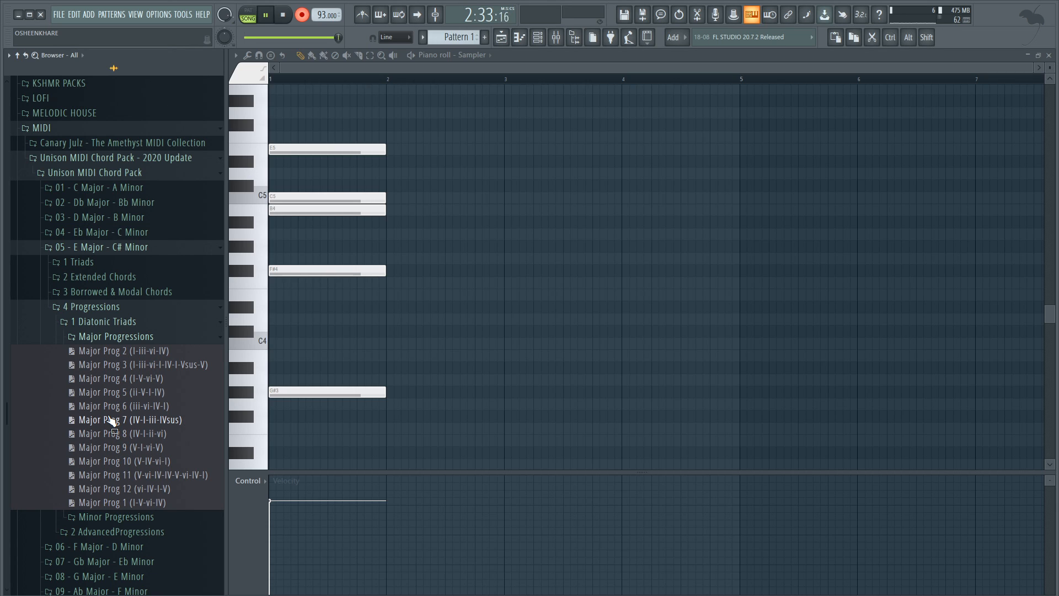
Look through the Minor Progressions of the E Major / C# Minor diatonic triads and close the 1 Diatonic Triads folder
click(117, 337)
click(117, 350)
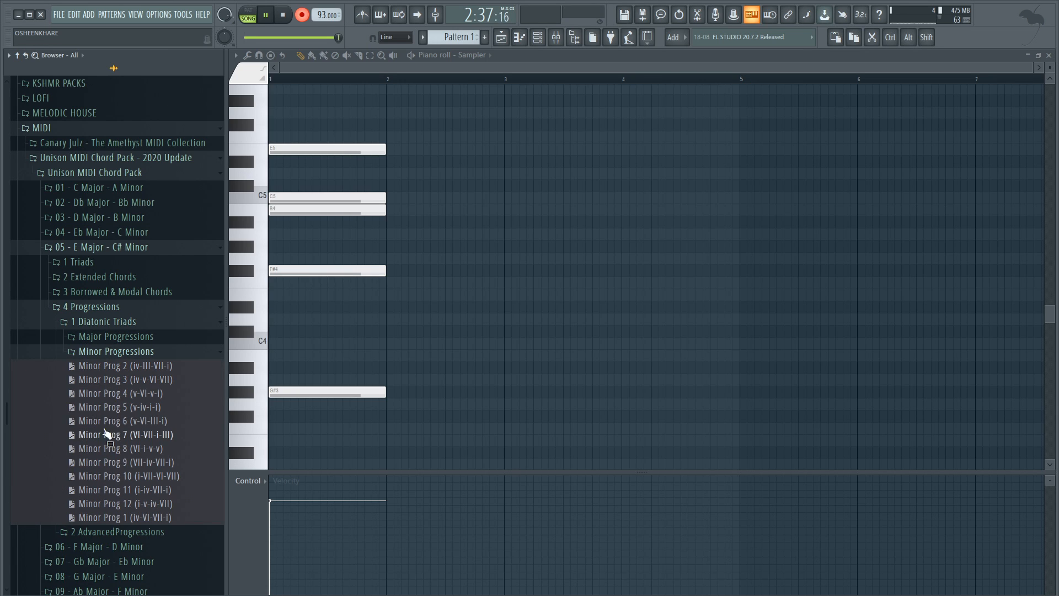
click(99, 323)
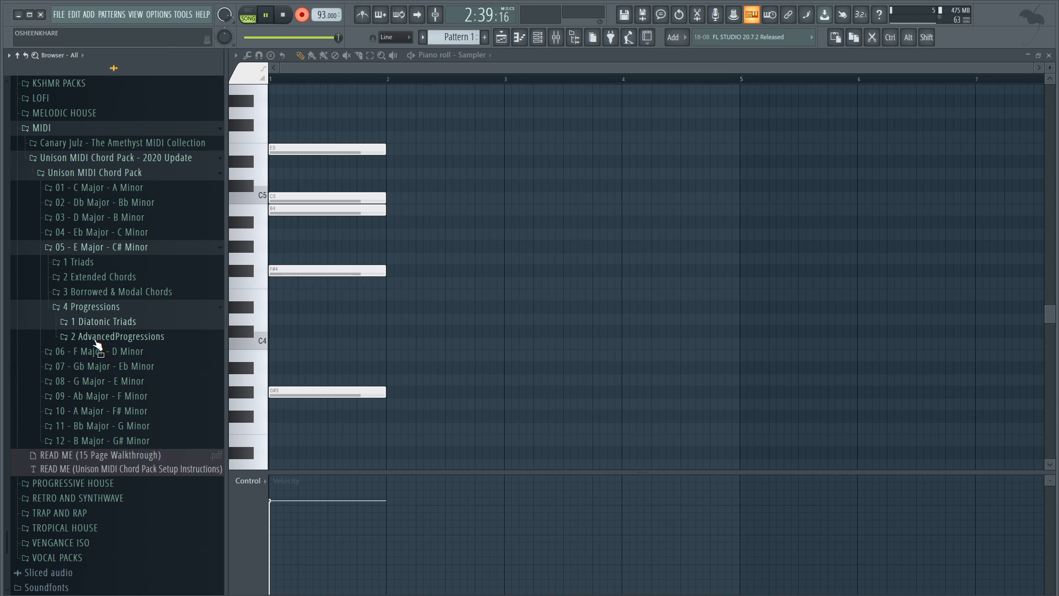
Load Major Prog 4 (I-III-IV-iv) from the advanced E Major progressions into the piano roll and deselect its notes
click(98, 337)
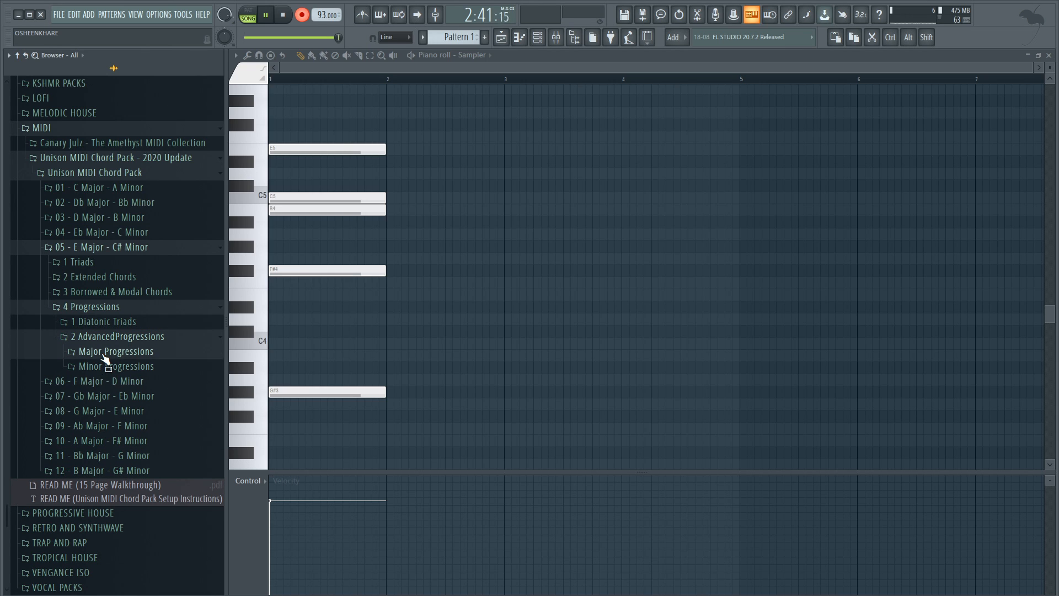
click(107, 352)
drag(111, 385, 413, 252)
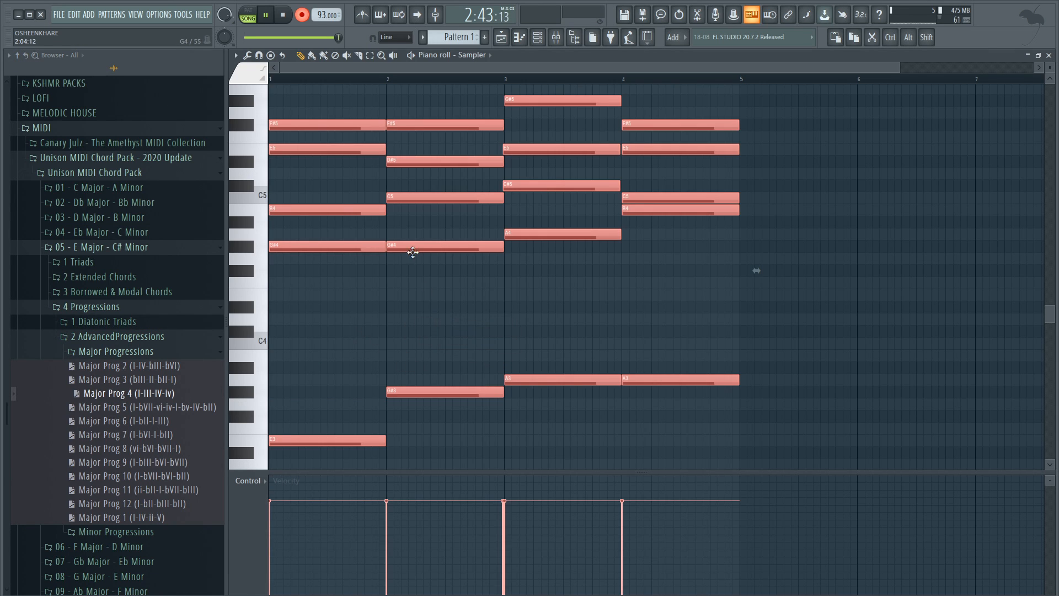
scroll(508, 291, up, 1)
key(ctrl+d)
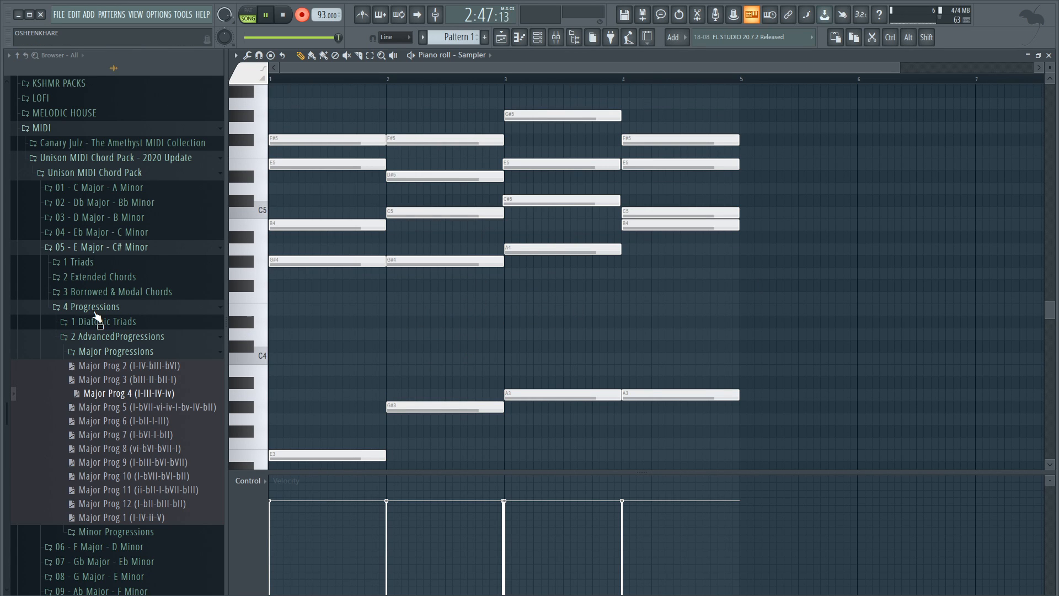
Audition the I - G Maj and IV - C Maj triads from the 08 - G Major - E Minor folder in the piano roll
click(86, 251)
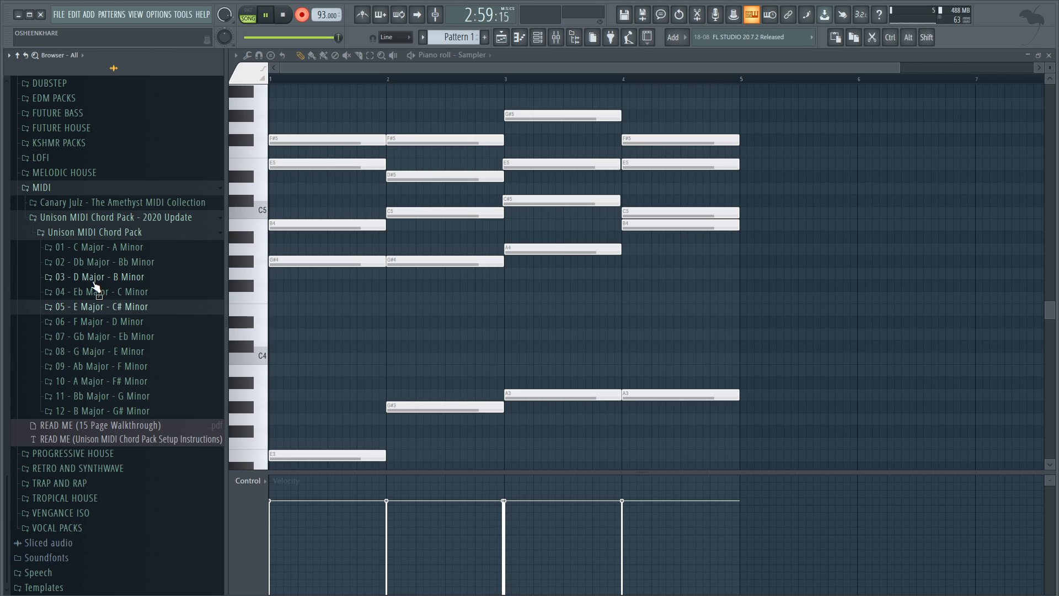
click(116, 352)
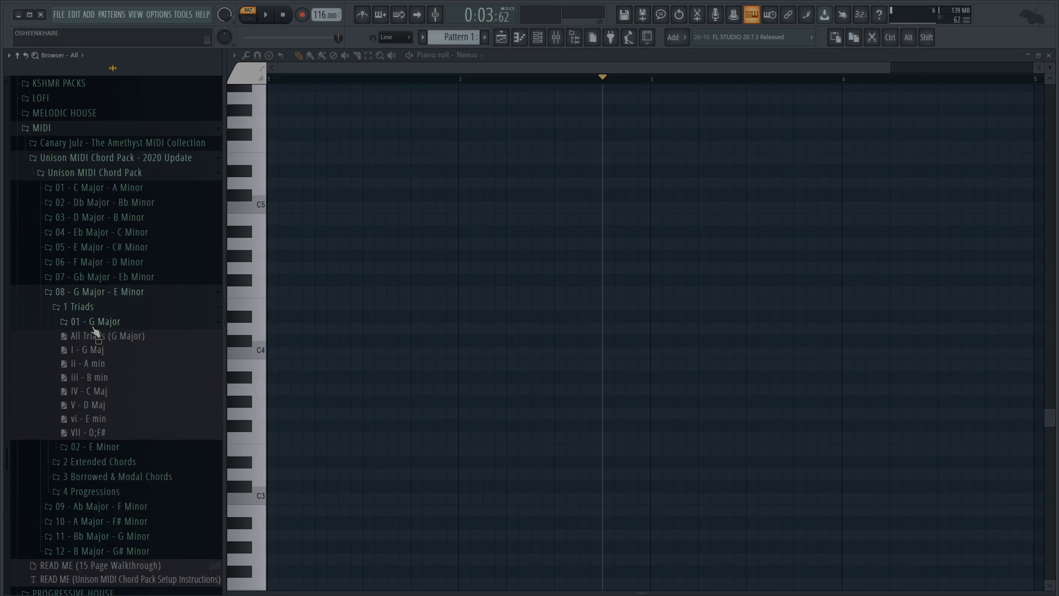
drag(92, 350, 420, 352)
key(space)
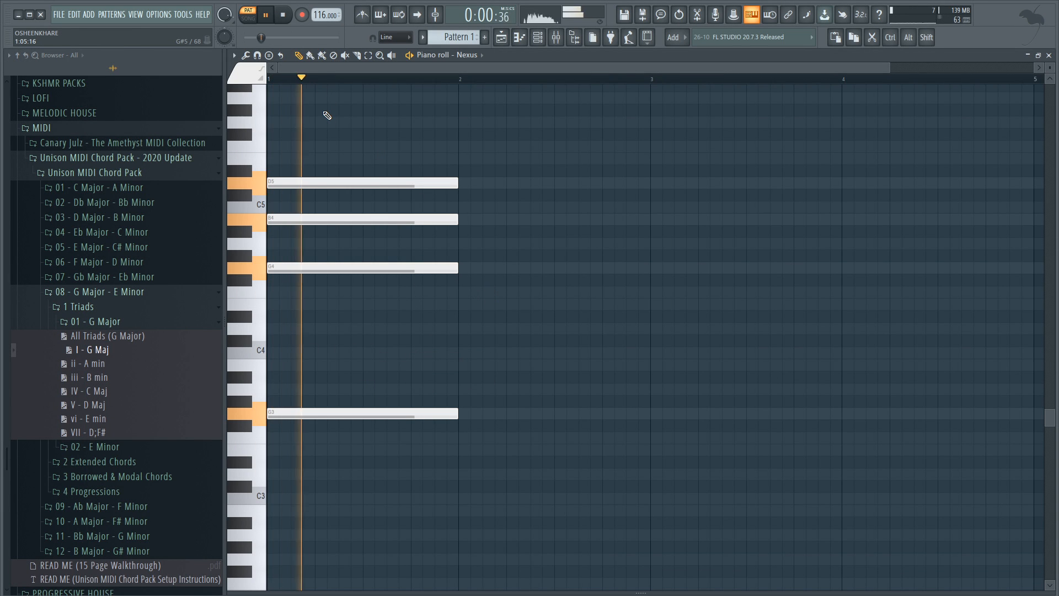
key(space)
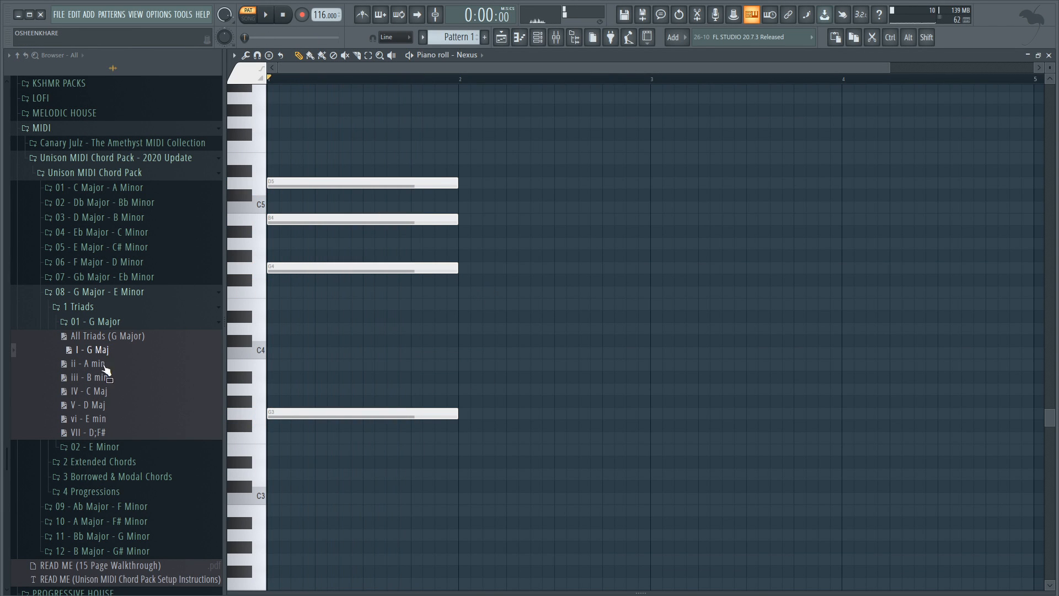
drag(106, 391, 541, 243)
key(space)
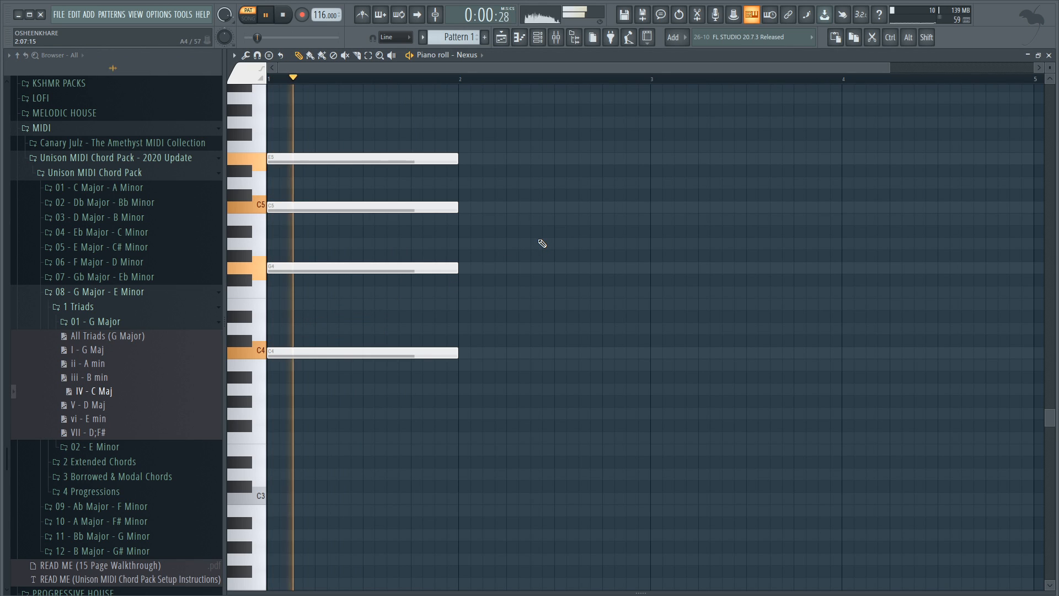
key(space)
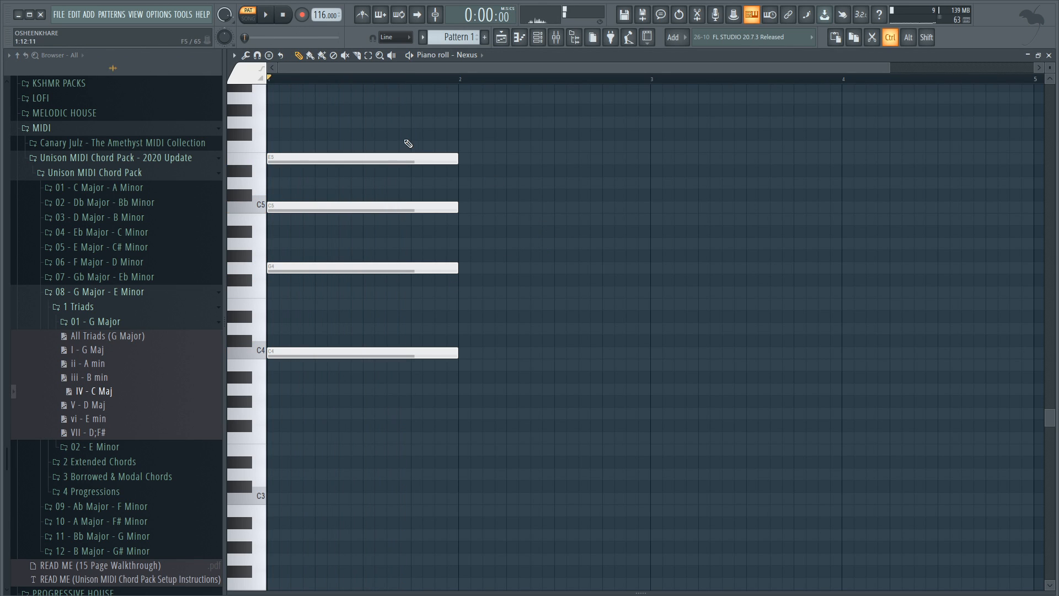
Load the V - D Maj triad into Pattern 2 and play it back
scroll(435, 37, up, 1)
drag(100, 404, 381, 310)
key(space)
key(space)
Move the D Maj chord from Pattern 2 to bar 2 of Pattern 1 and play back the two chords
drag(385, 141, 429, 370)
key(Delete)
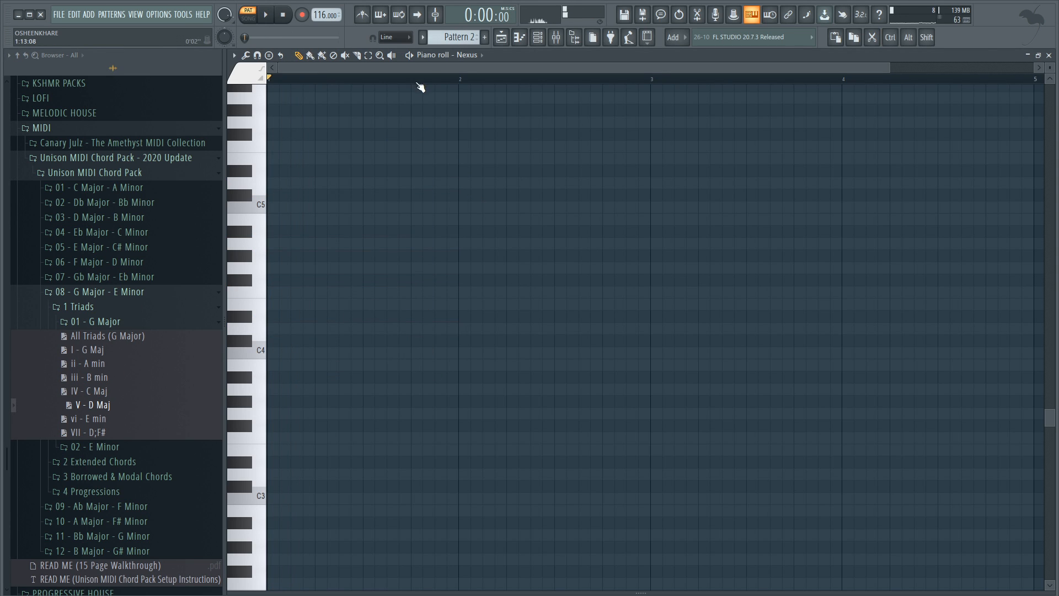
scroll(446, 38, down, 1)
key(ctrl+v)
drag(358, 328, 547, 328)
ctrl+click(543, 396)
key(space)
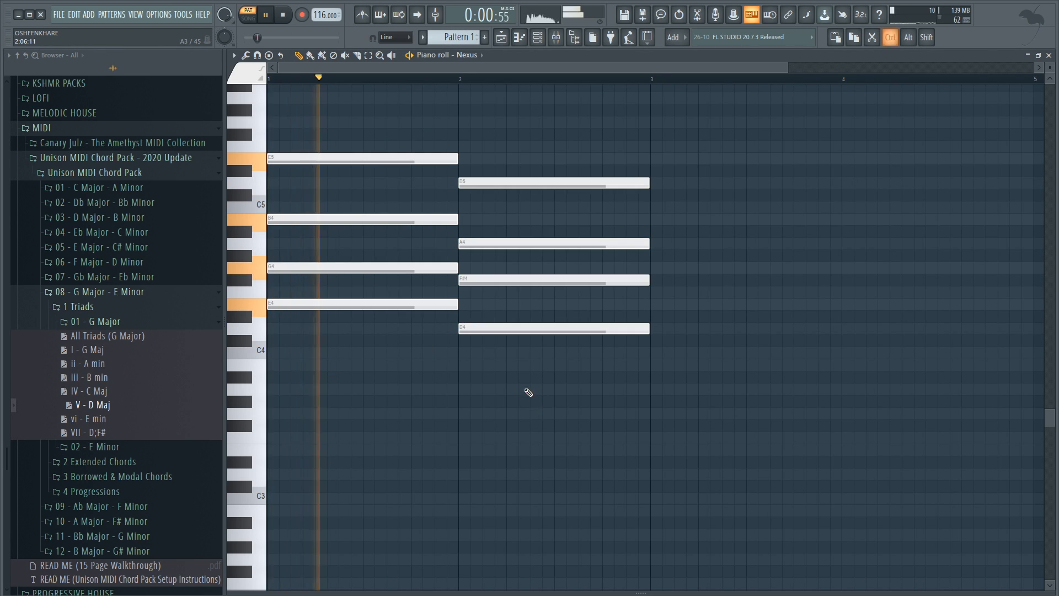
scroll(527, 391, down, 3)
mouse_move(500, 392)
mouse_down()
mouse_move(444, 401)
mouse_move(507, 394)
mouse_up()
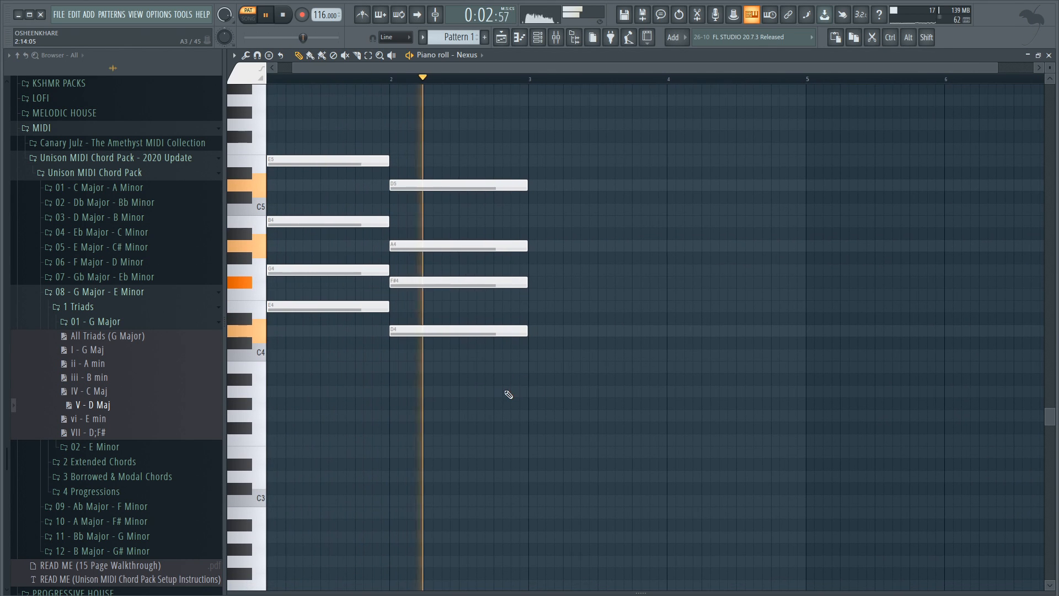
key(space)
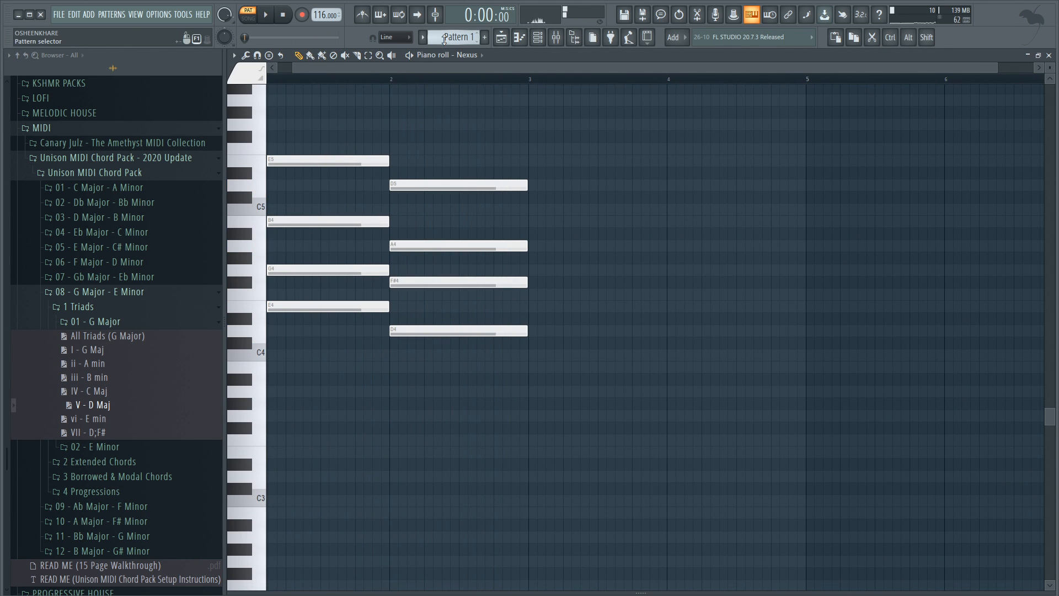
Add the IV - C Maj triad in bar 3 and I - G Maj in bar 4 of Pattern 1, and play the progression
drag(91, 391, 589, 353)
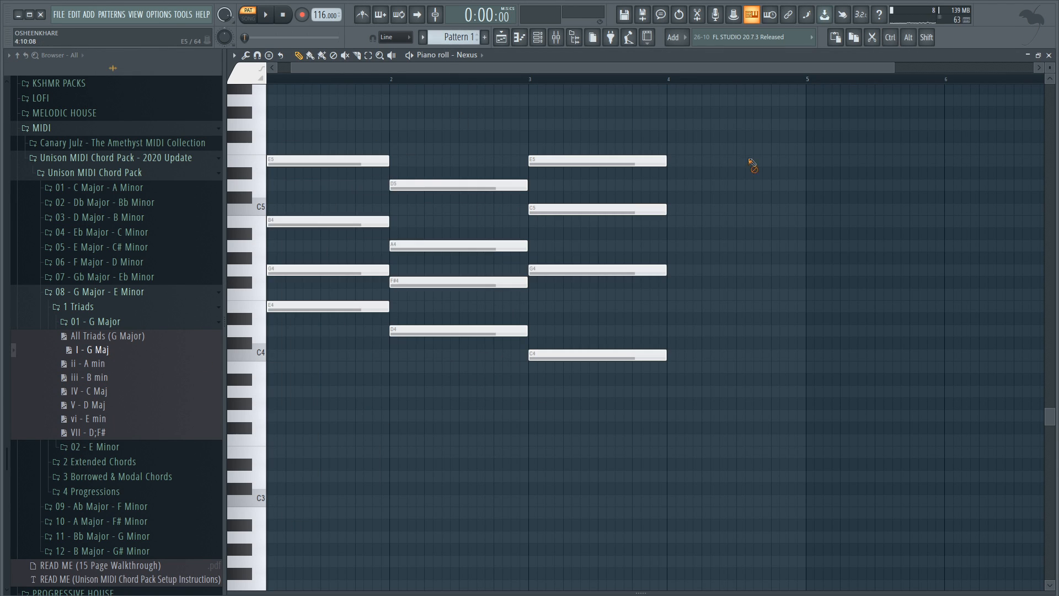
drag(753, 165, 695, 418)
key(space)
scroll(634, 430, down, 1)
click(588, 440)
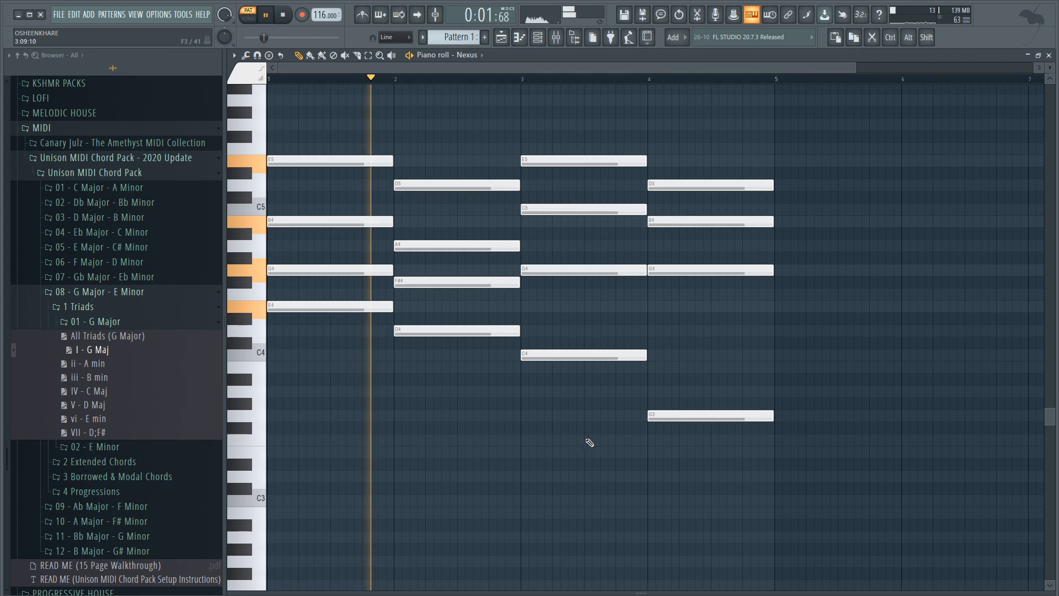
scroll(586, 441, up, 1)
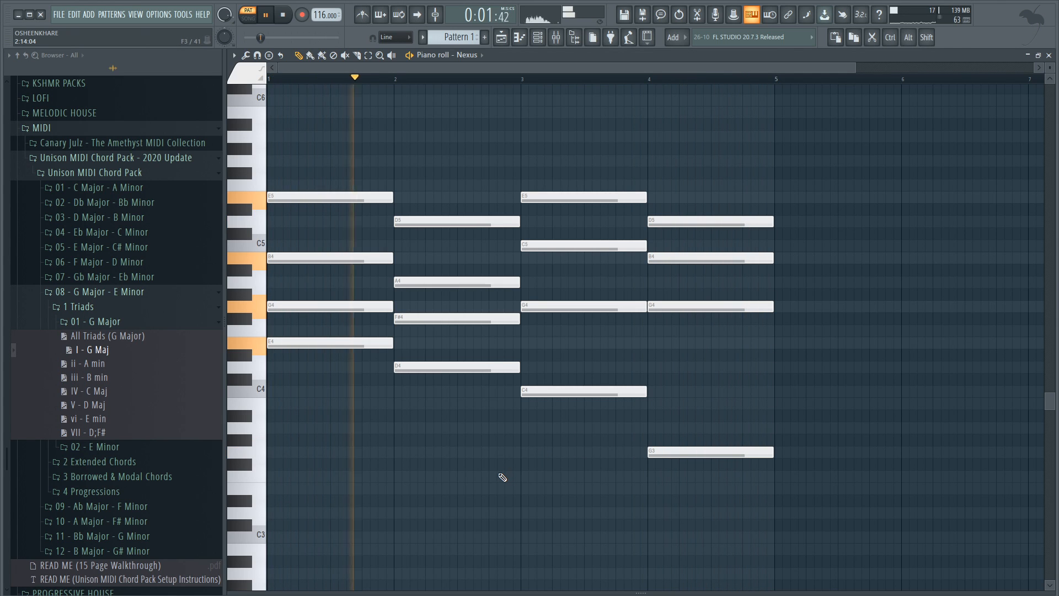
key(space)
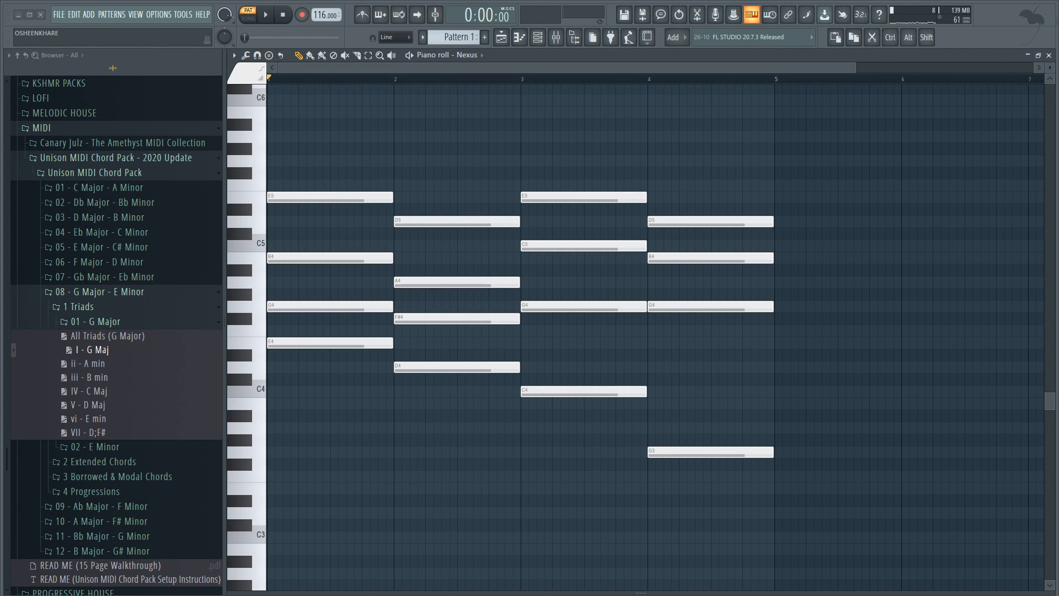
Close the G Major triads folder and delete all the chords from Pattern 1
click(95, 321)
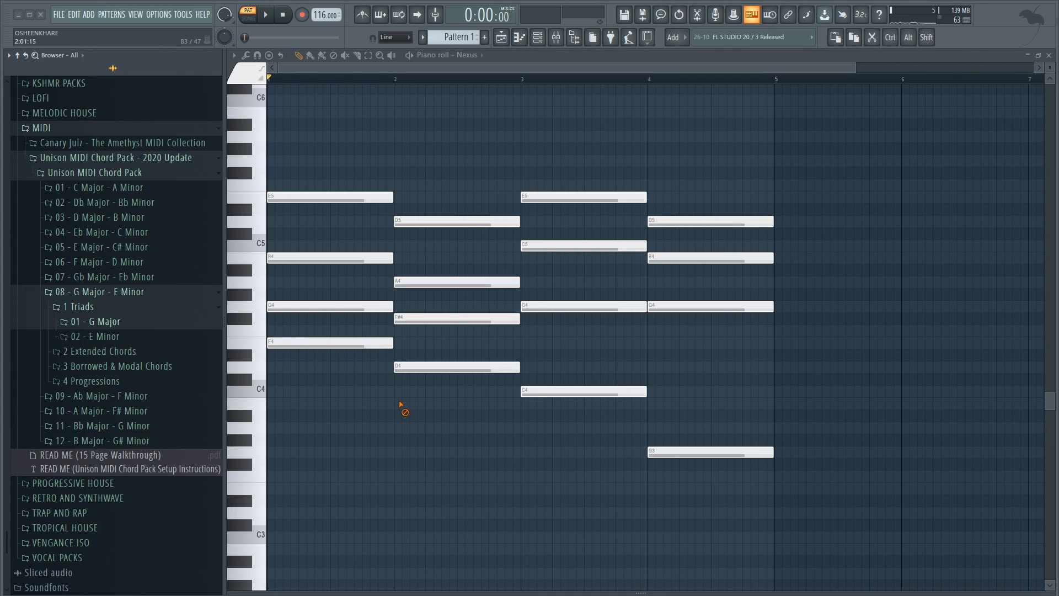
drag(319, 154, 775, 470)
key(Delete)
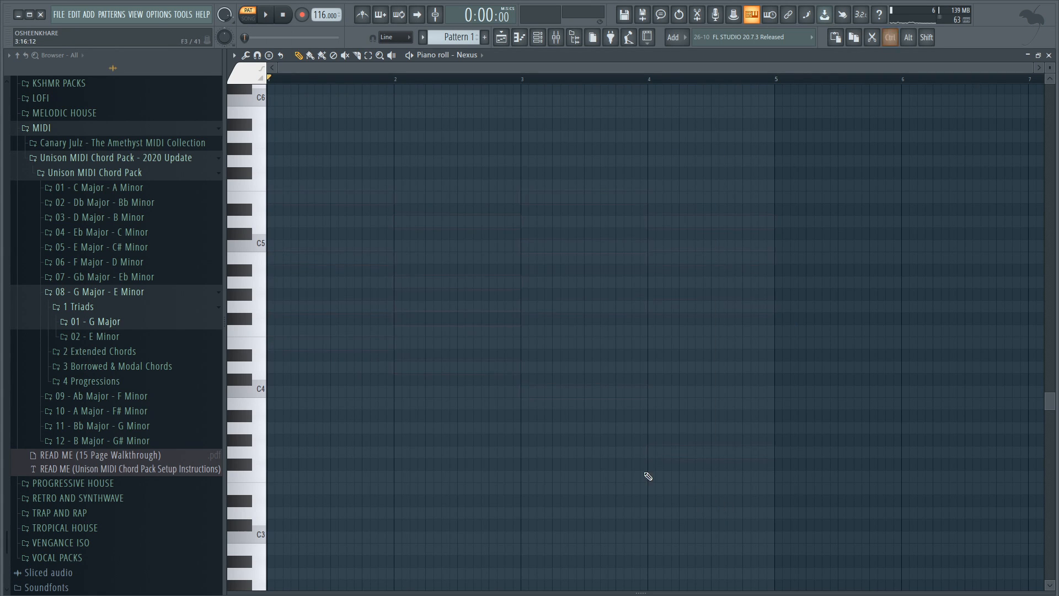
Load I - Gsus2 from the G Major extended chords into bar 1 of Pattern 1 and play it back
click(106, 353)
click(107, 367)
drag(368, 337, 456, 291)
key(space)
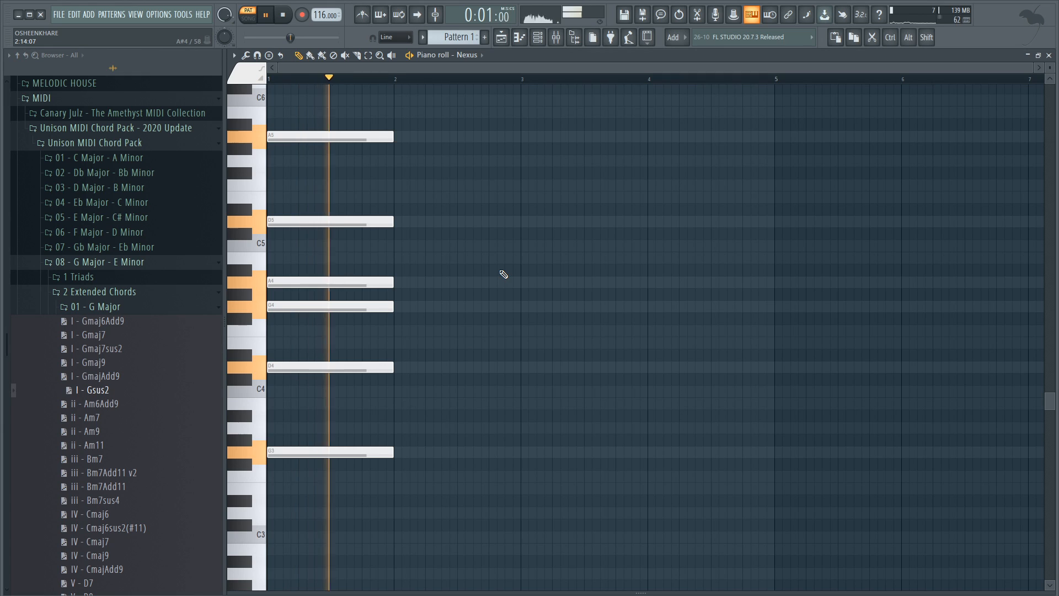
key(space)
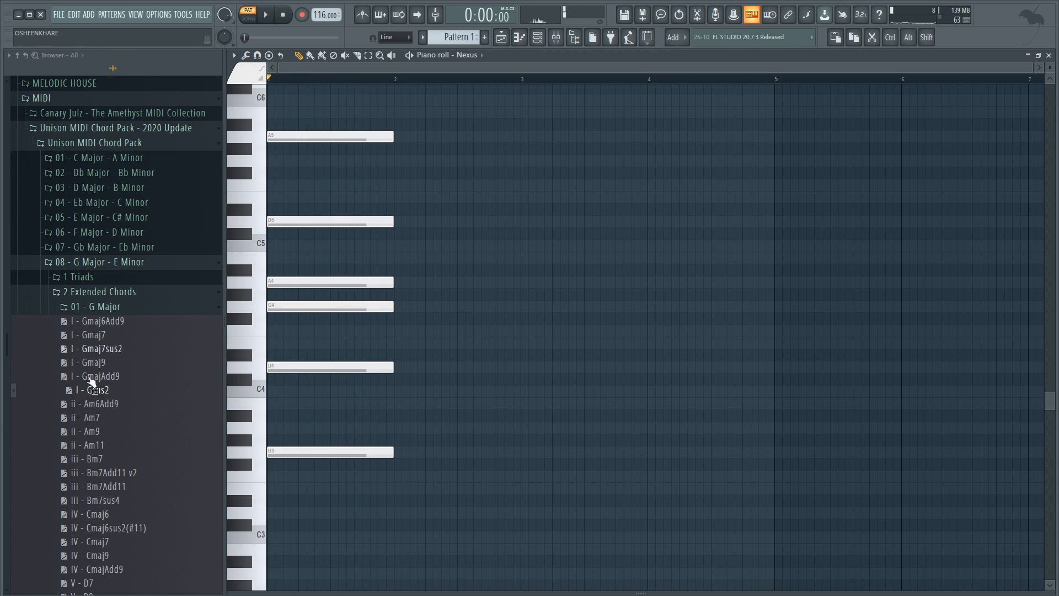
Load the G Major extended chord ii - Am9 into Pattern 2 and play it back
scroll(441, 36, down, 1)
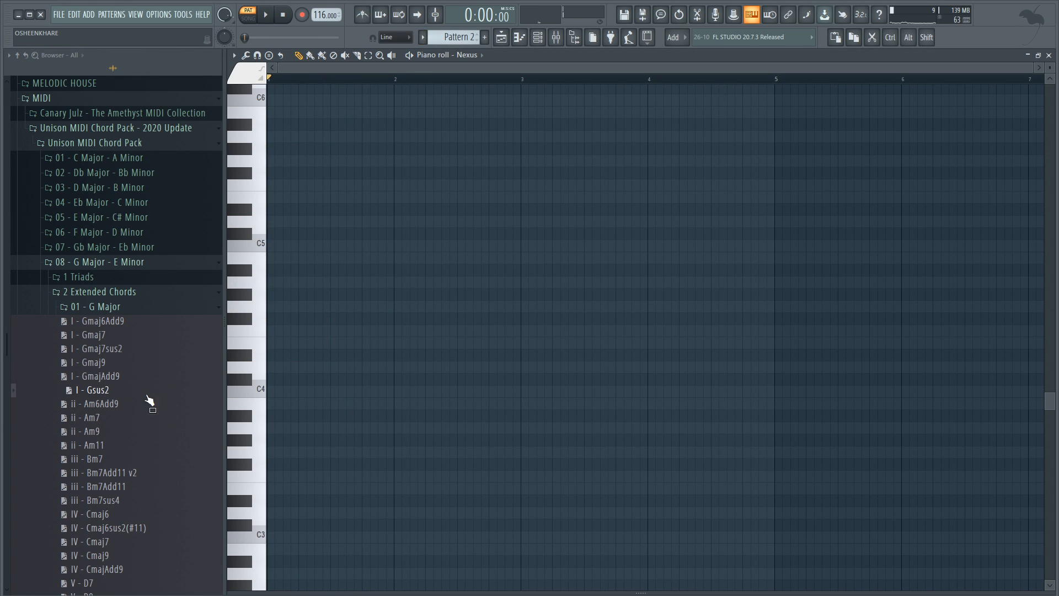
drag(413, 298, 374, 213)
key(space)
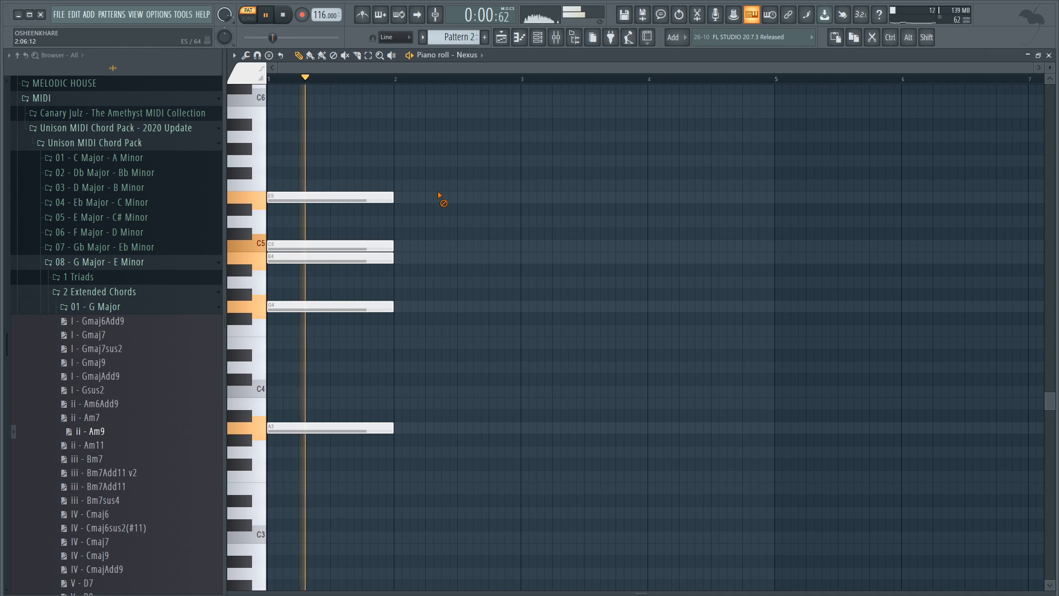
key(space)
Move the Am9 chord from Pattern 2 to bar 2 of Pattern 1 and play it together with the Gsus2 chord
drag(314, 158, 450, 441)
key(ctrl+c)
key(KP_Subtract)
key(ctrl+v)
key(space)
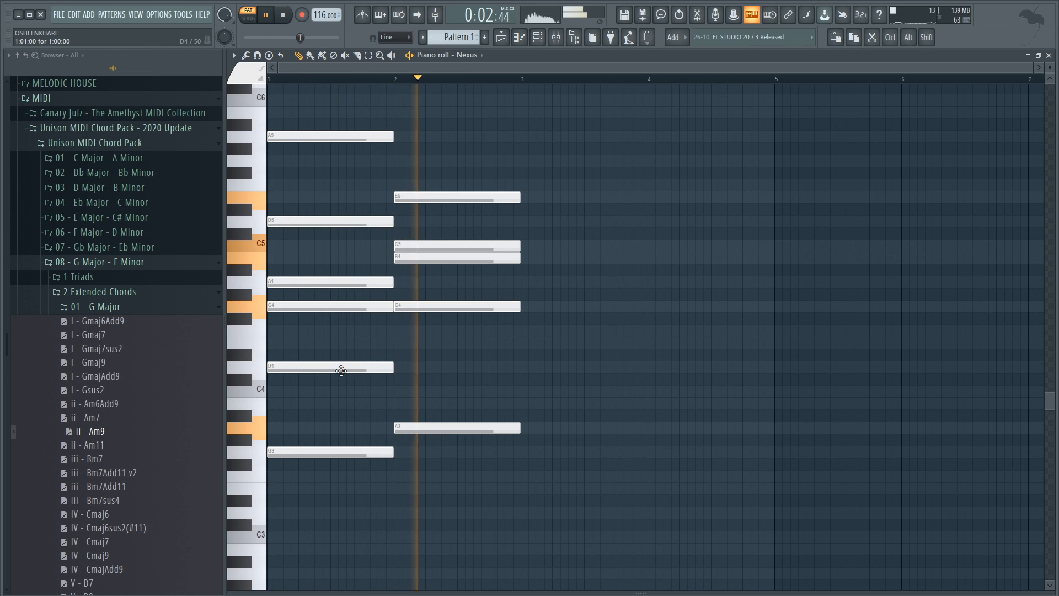
scroll(386, 367, up, 1)
key(space)
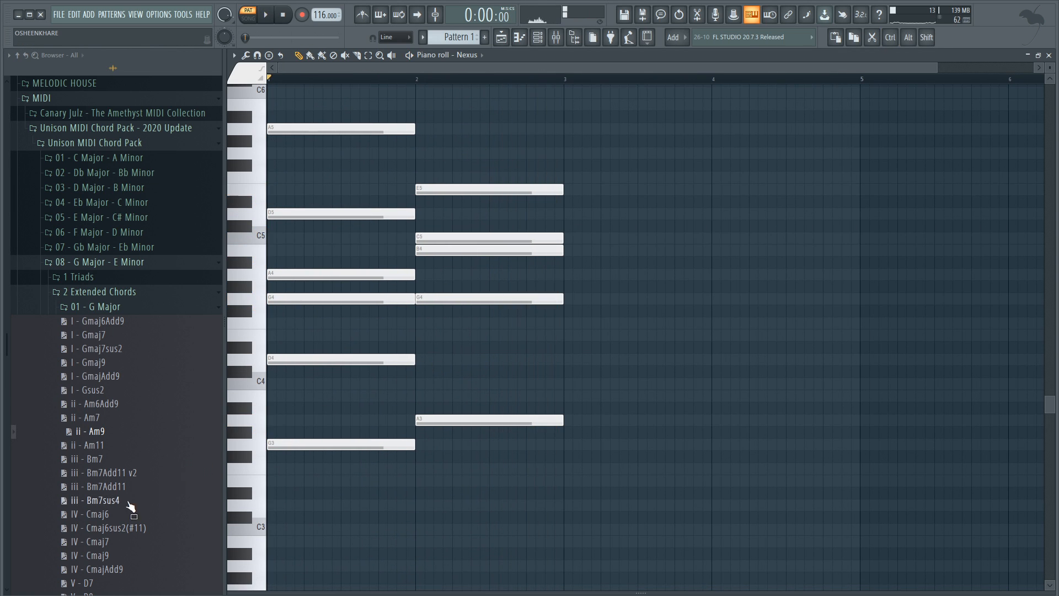
Load the extended chord IV - Cmaj6 into the empty Pattern 2 and play it back
scroll(472, 36, down, 1)
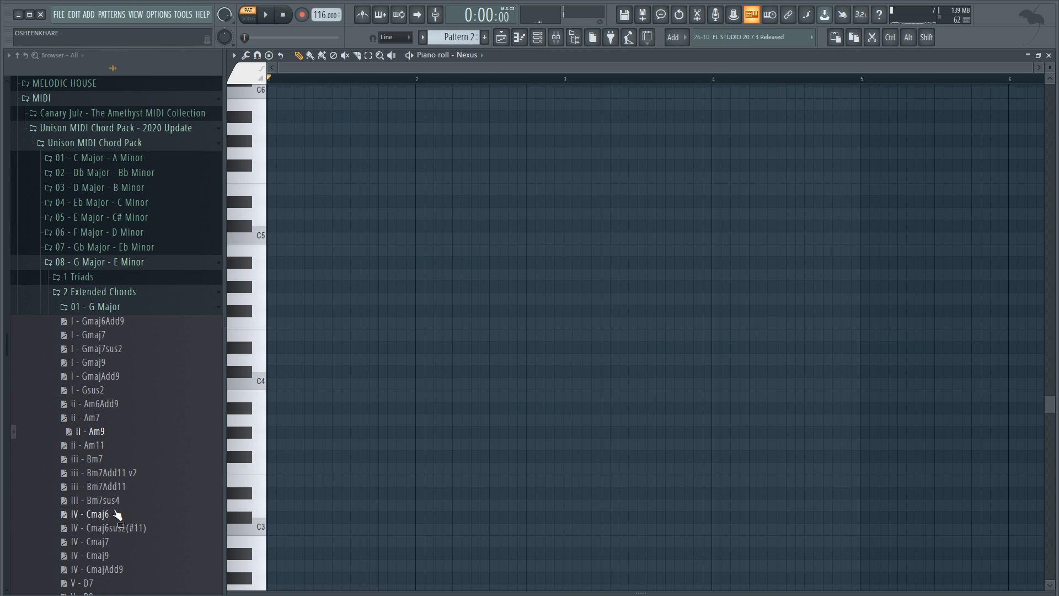
drag(372, 307, 373, 308)
key(space)
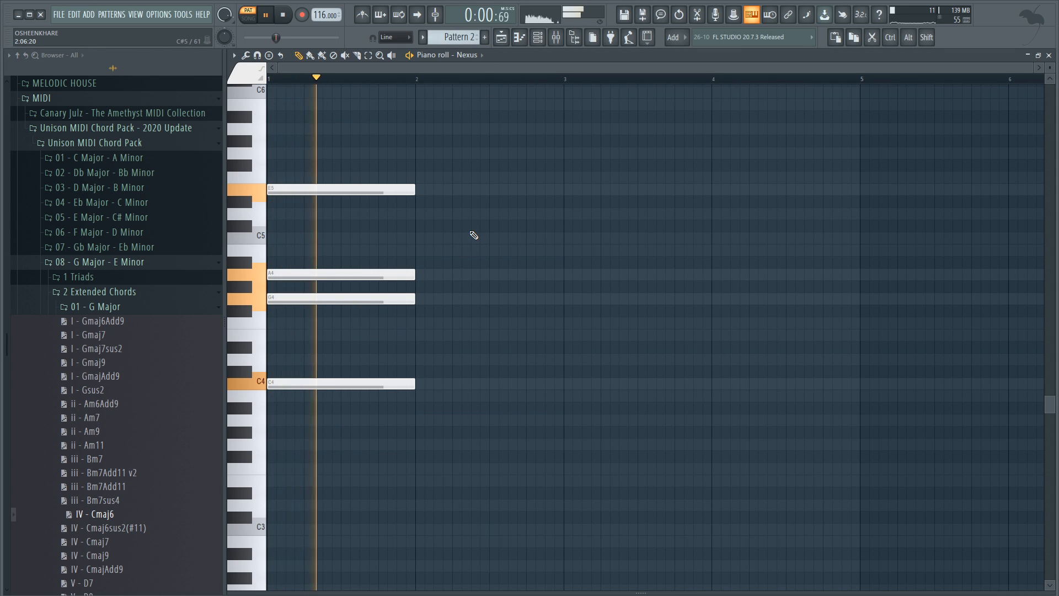
key(space)
Move the Cmaj6 chord from Pattern 2 to bar 3 of Pattern 1
drag(354, 160, 357, 429)
key(Delete)
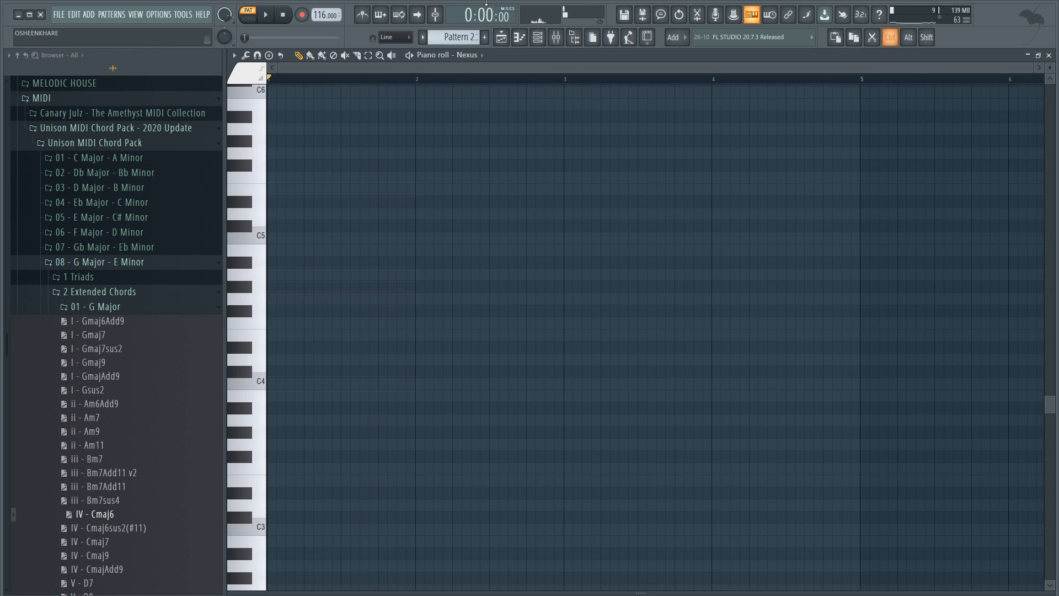
key(KP_Subtract)
drag(619, 226, 726, 286)
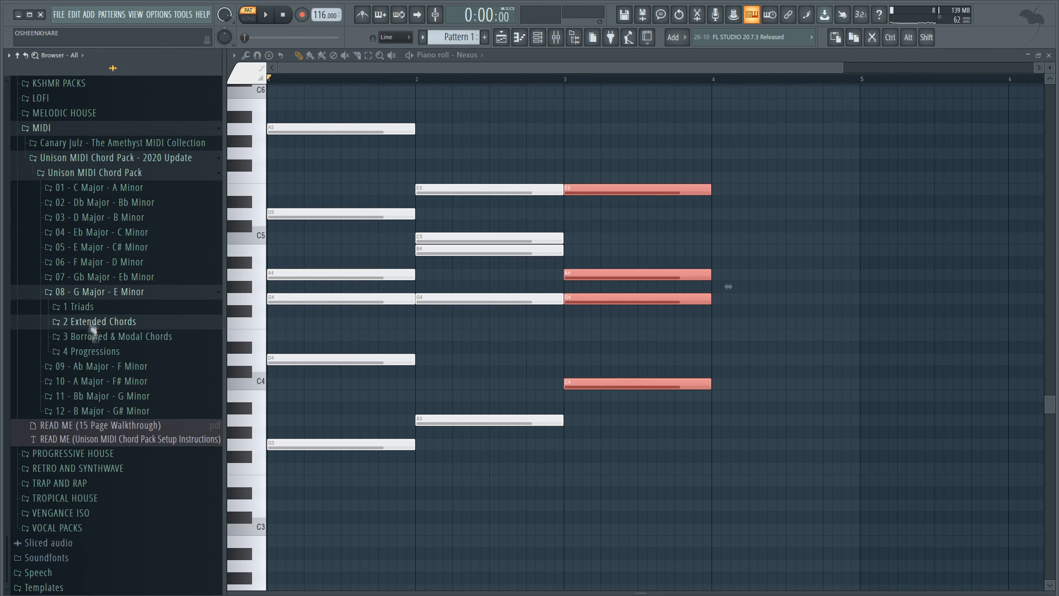
Load the G Major triad IV - C Maj into Pattern 2, replace it with V - D Maj, and listen to each
key(KP_Add)
click(96, 321)
drag(94, 391, 442, 265)
key(space)
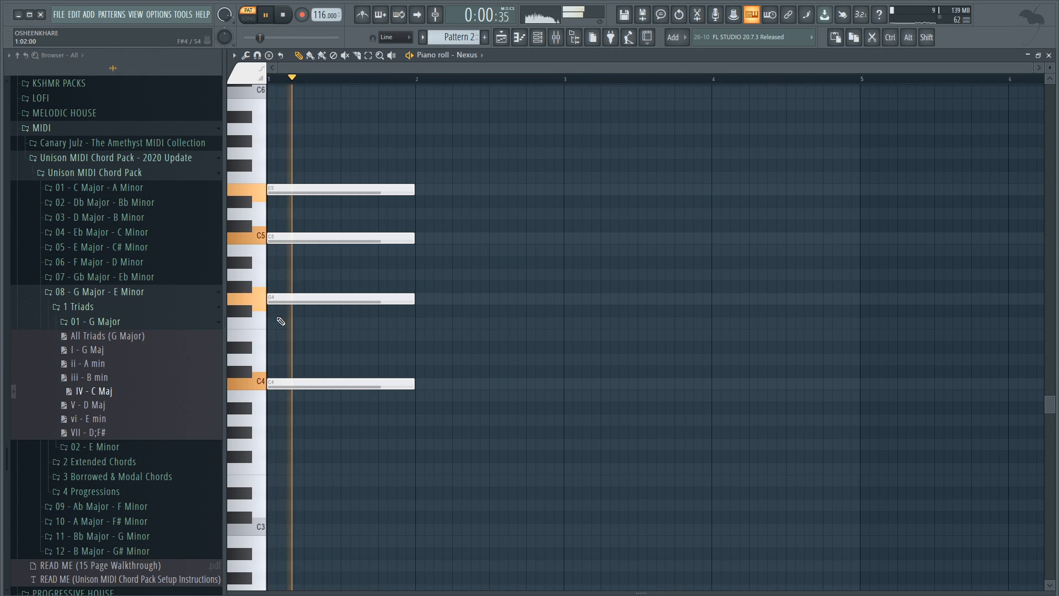
drag(339, 330, 353, 346)
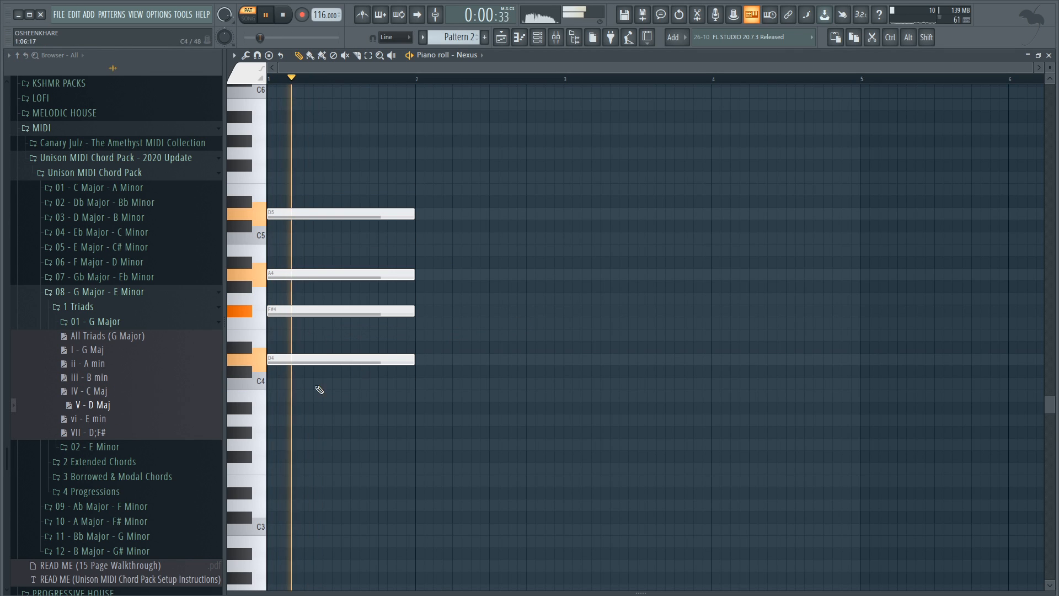
Move the D Maj chord from Pattern 2 to bar 4 of Pattern 1 and play back the four-chord progression
drag(334, 185, 363, 338)
key(KP_Subtract)
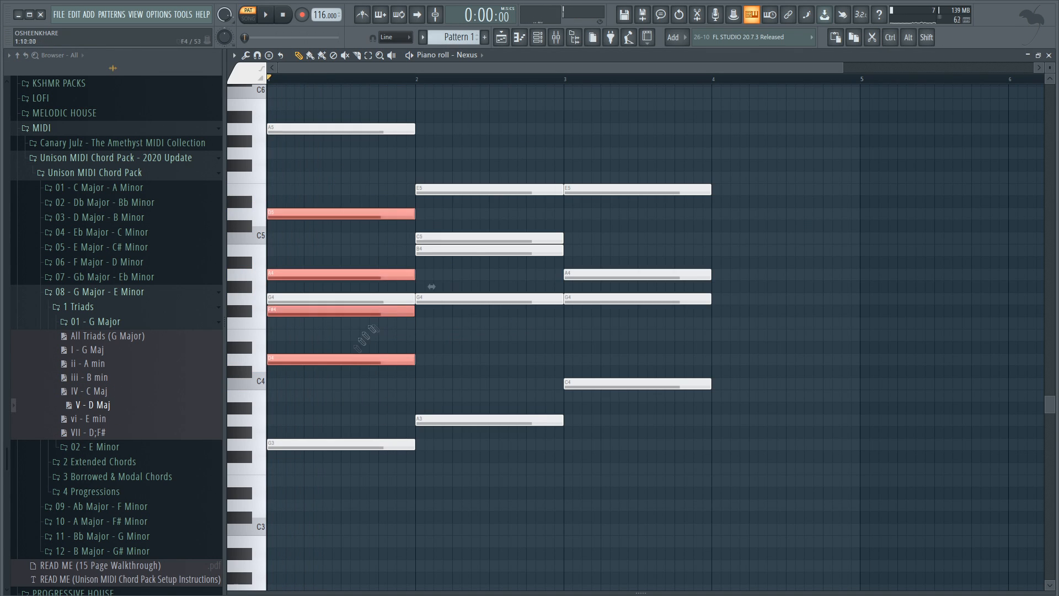
key(space)
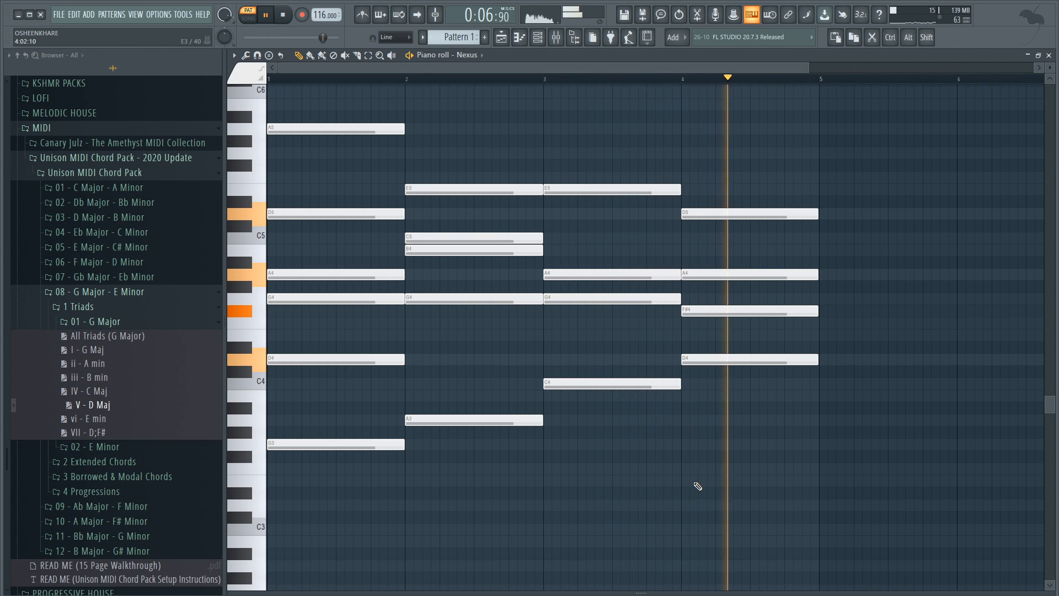
Stop playback, load the Lofi Rhodes preset in Nexus by searching for lofi, and play the progression with it
key(space)
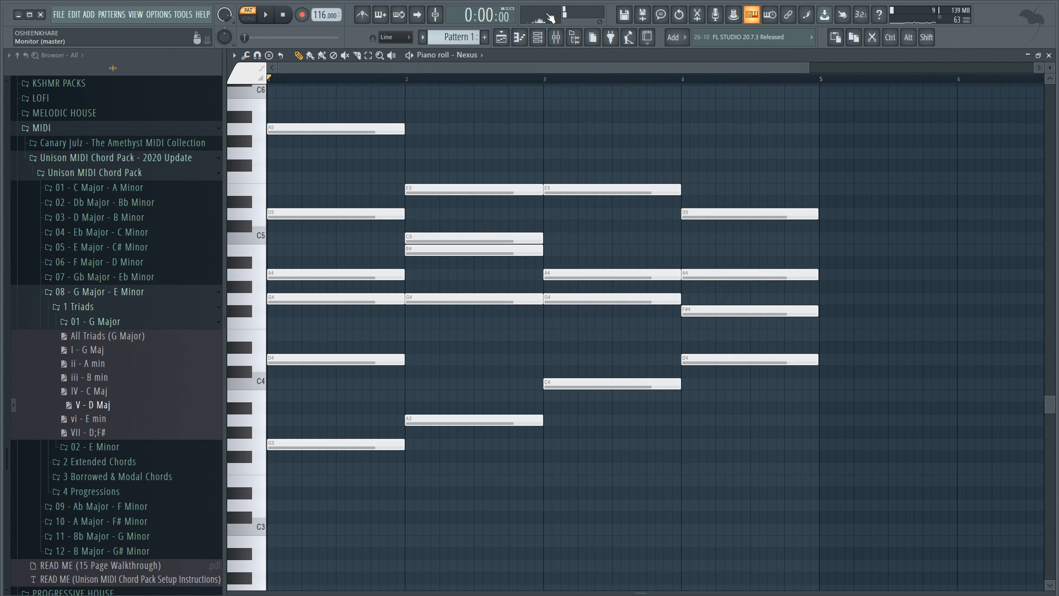
click(539, 39)
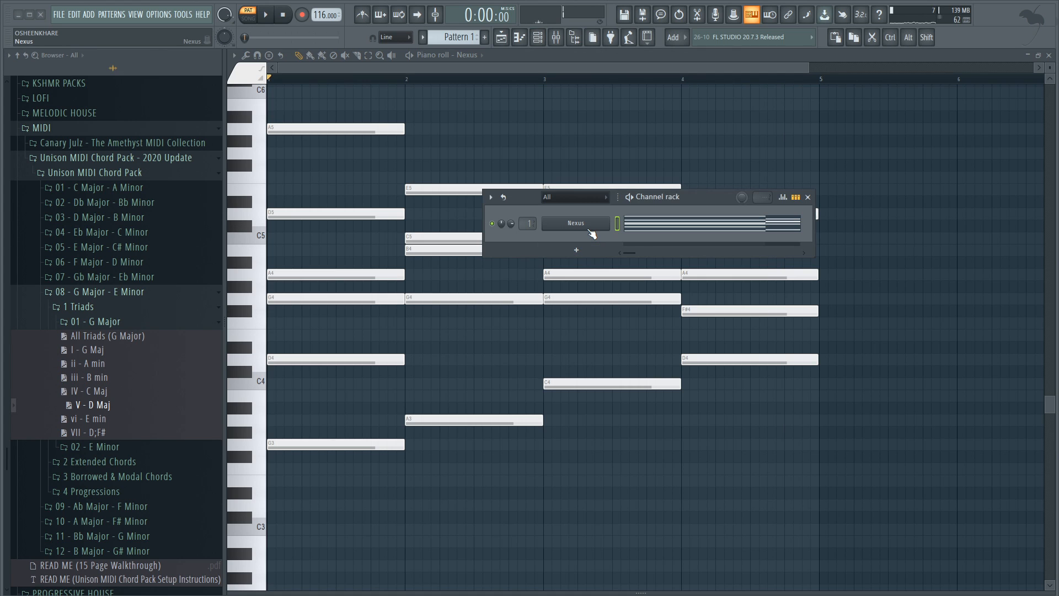
click(589, 232)
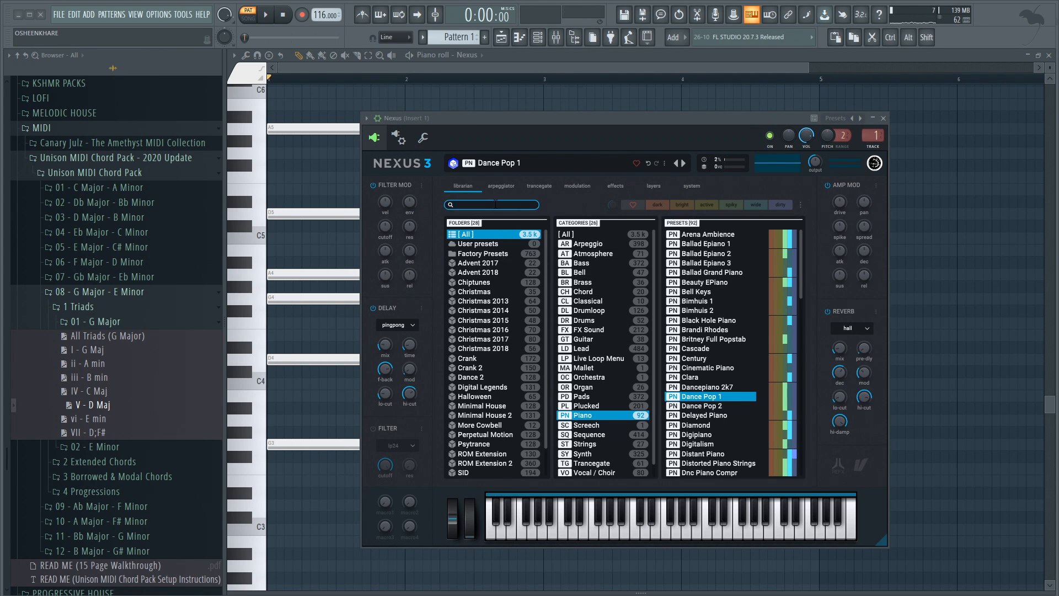
text(lofi)
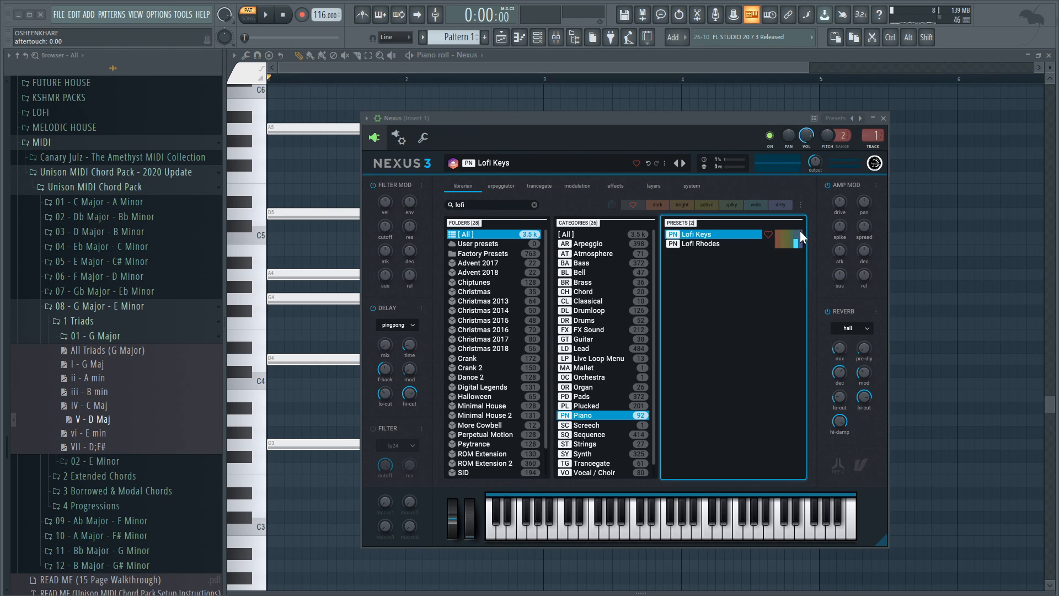
click(720, 242)
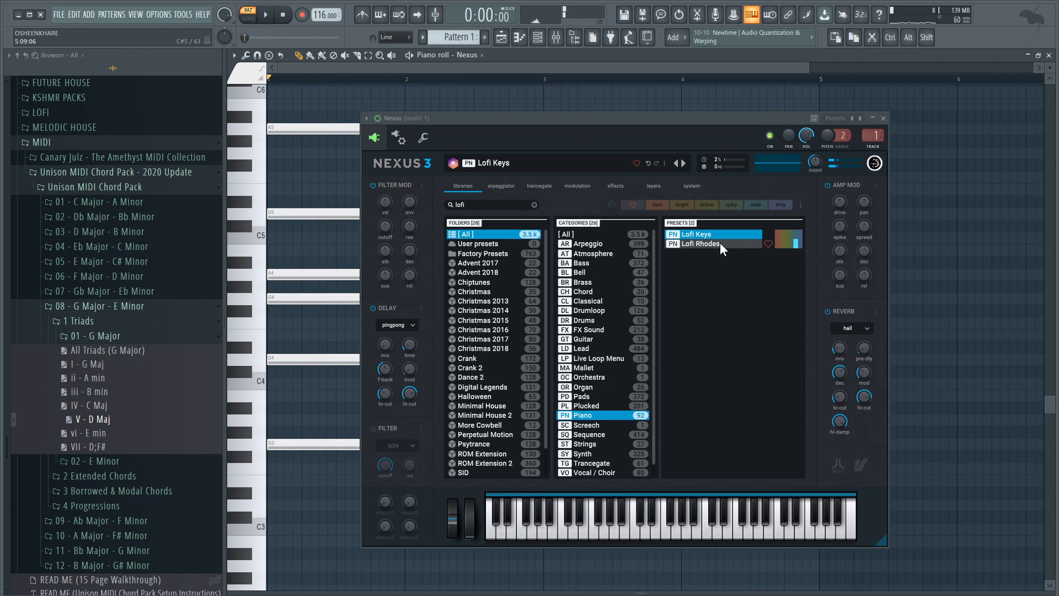
key(space)
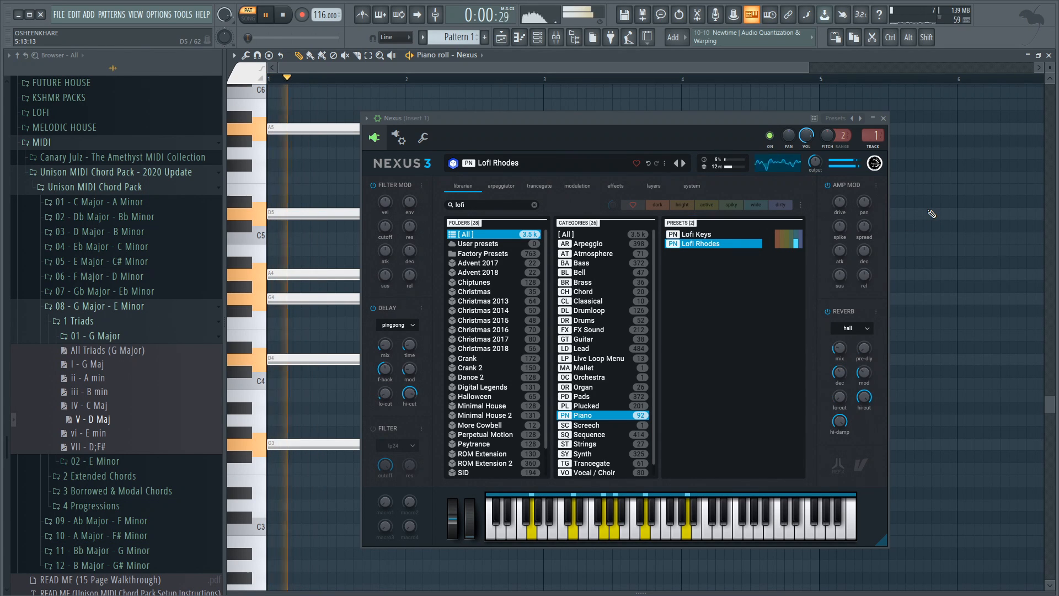
Transpose all four chords up one octave, listen to the progression, and close the Nexus window and Channel rack
click(882, 118)
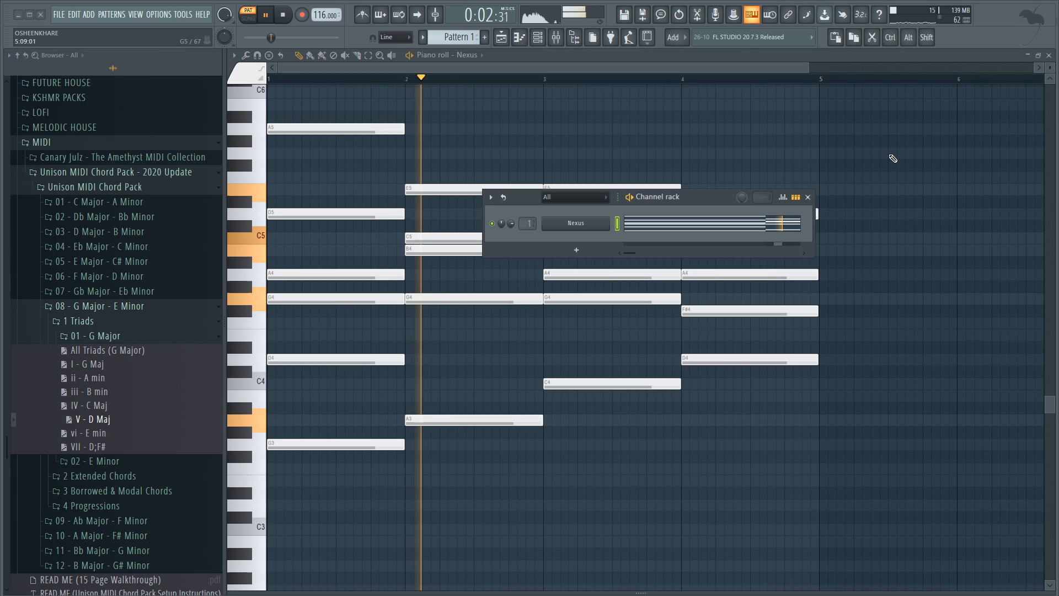
scroll(892, 159, up, 4)
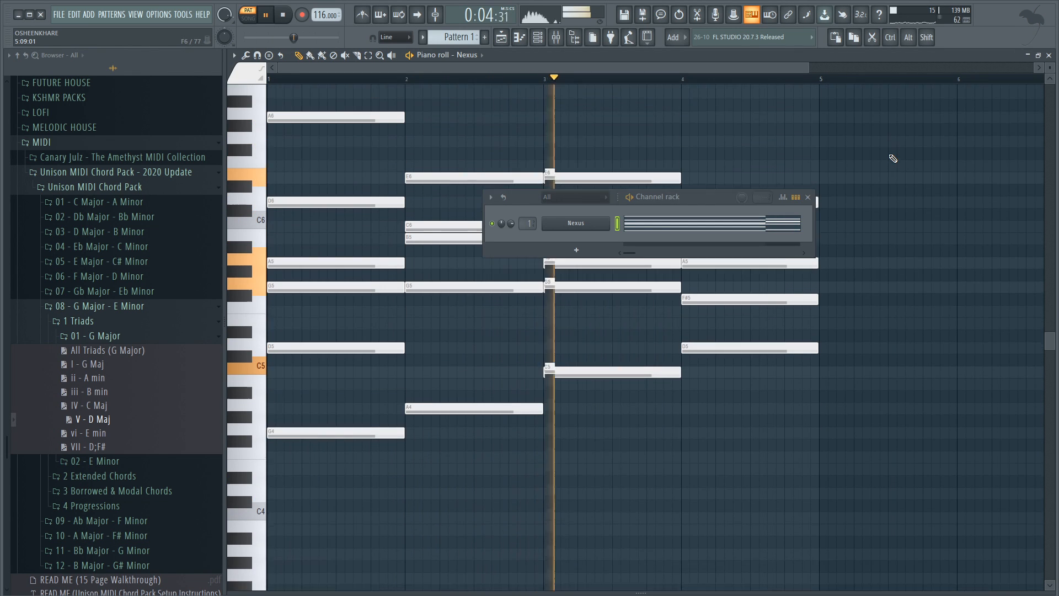
click(808, 197)
scroll(802, 199, up, 2)
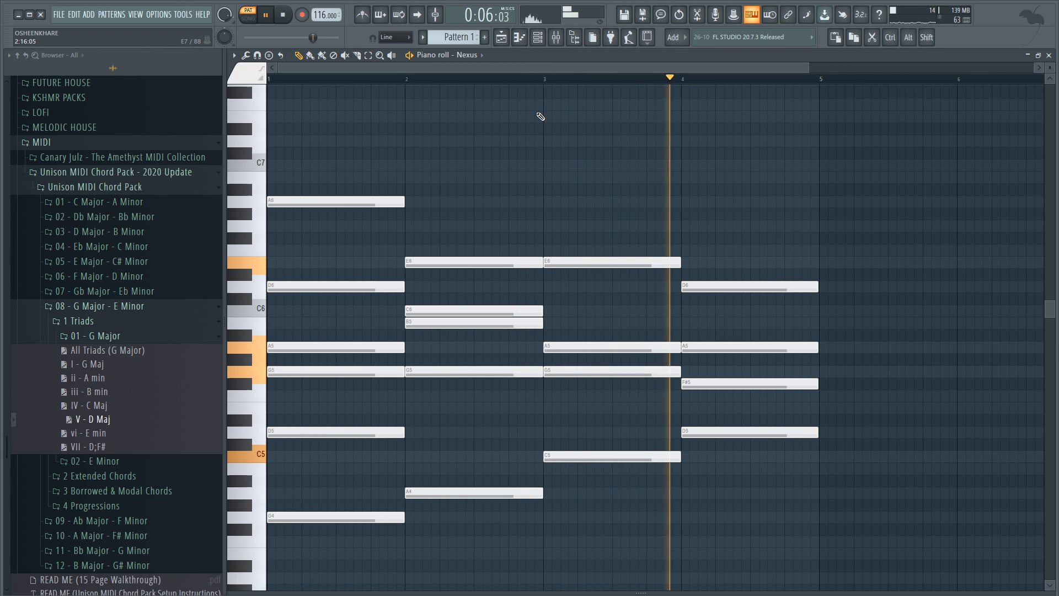
key(space)
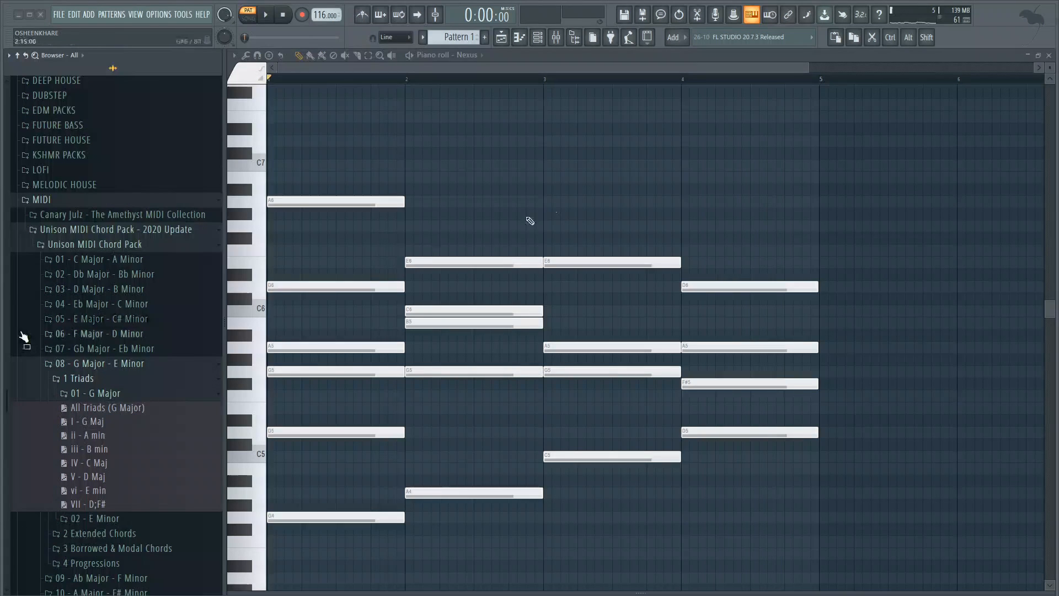
Replace all notes in Pattern 1 with the G Major diatonic triad progression Major Prog 7 (IV-I-iii-IVsus) and play it
drag(332, 147, 739, 515)
key(Delete)
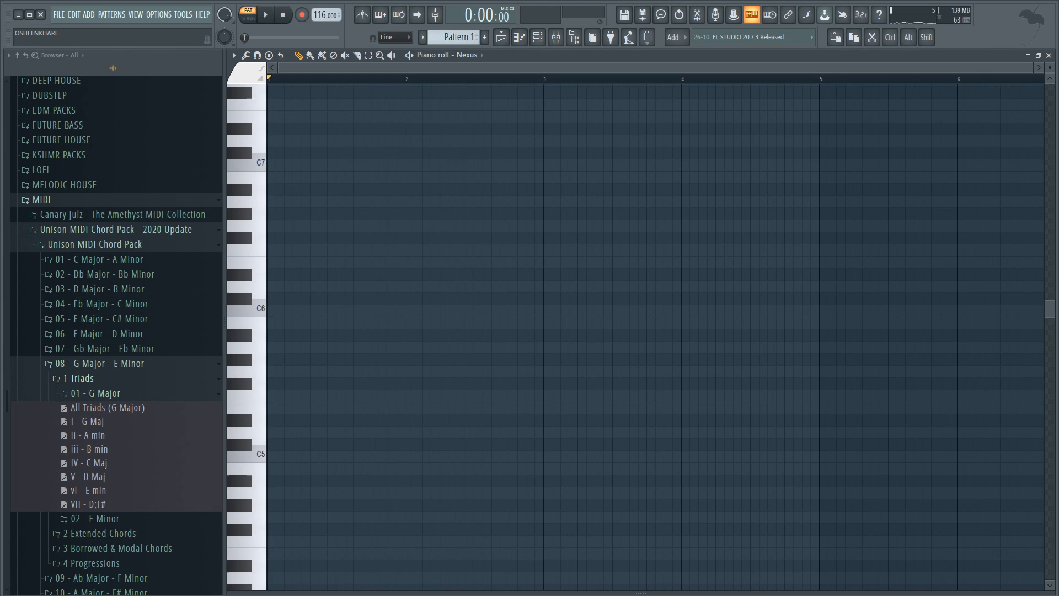
click(91, 563)
click(107, 426)
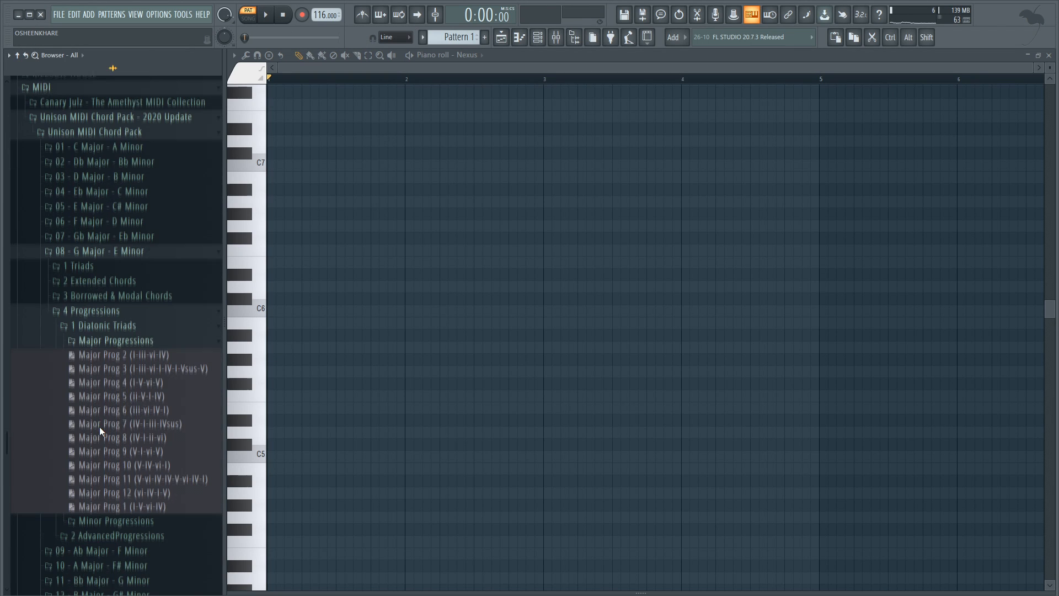
drag(137, 425, 483, 312)
scroll(483, 313, down, 5)
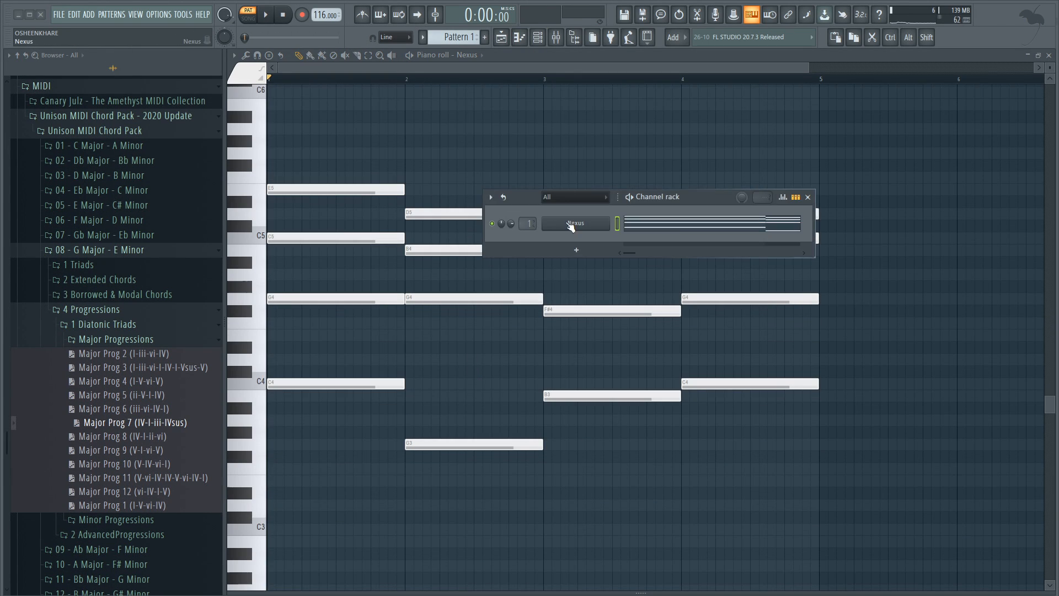
key(space)
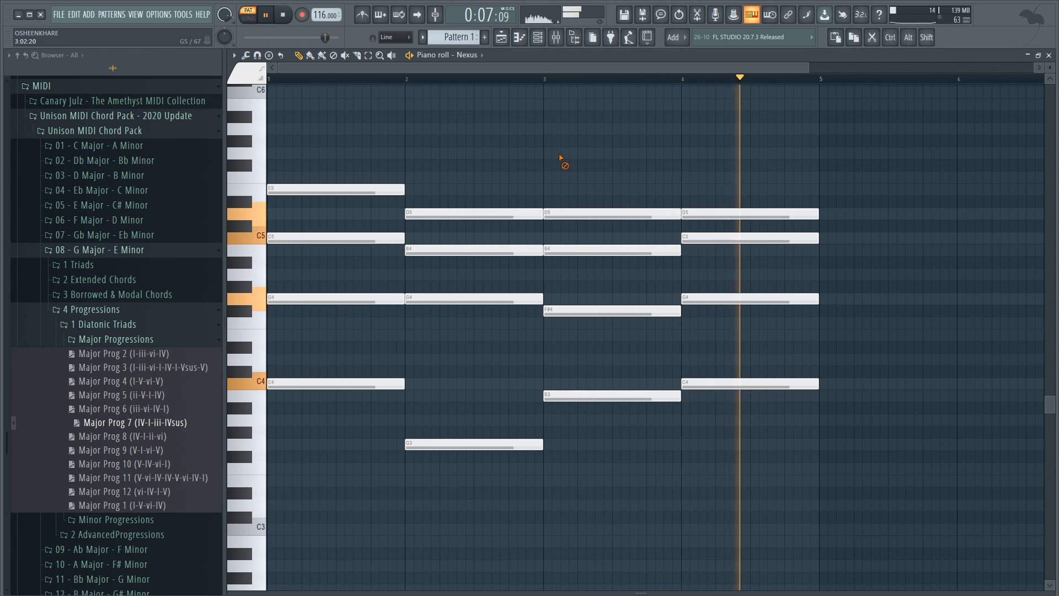
Cut the fourth chord out of bar 4 in Pattern 1 and switch to the empty Pattern 2
key(space)
drag(721, 172, 775, 448)
key(ctrl+x)
scroll(465, 35, up, 1)
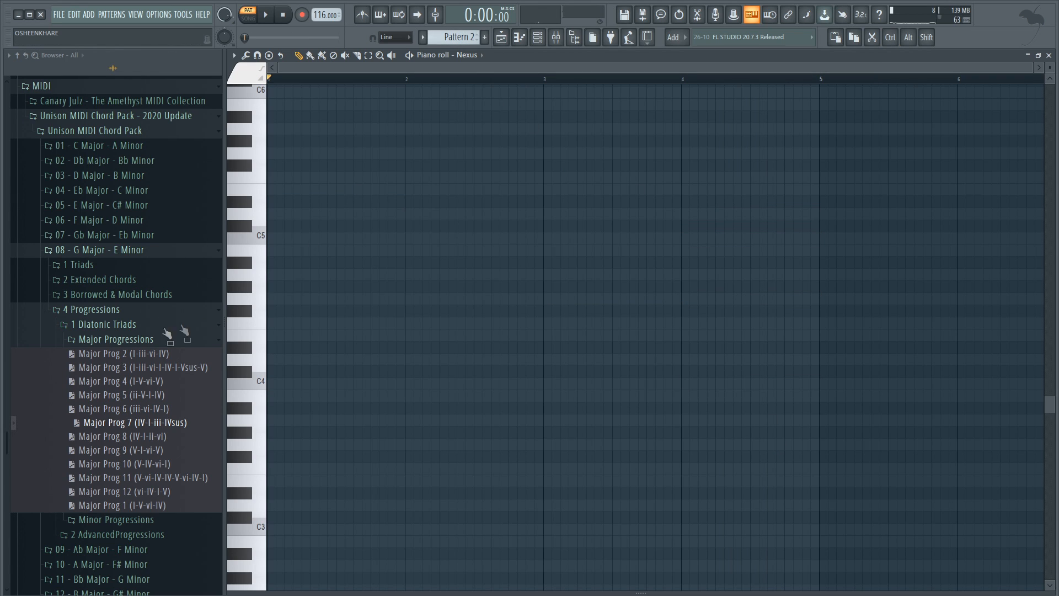
Load the G Major triad vi - E min into Pattern 2 and play it back
click(116, 339)
click(86, 269)
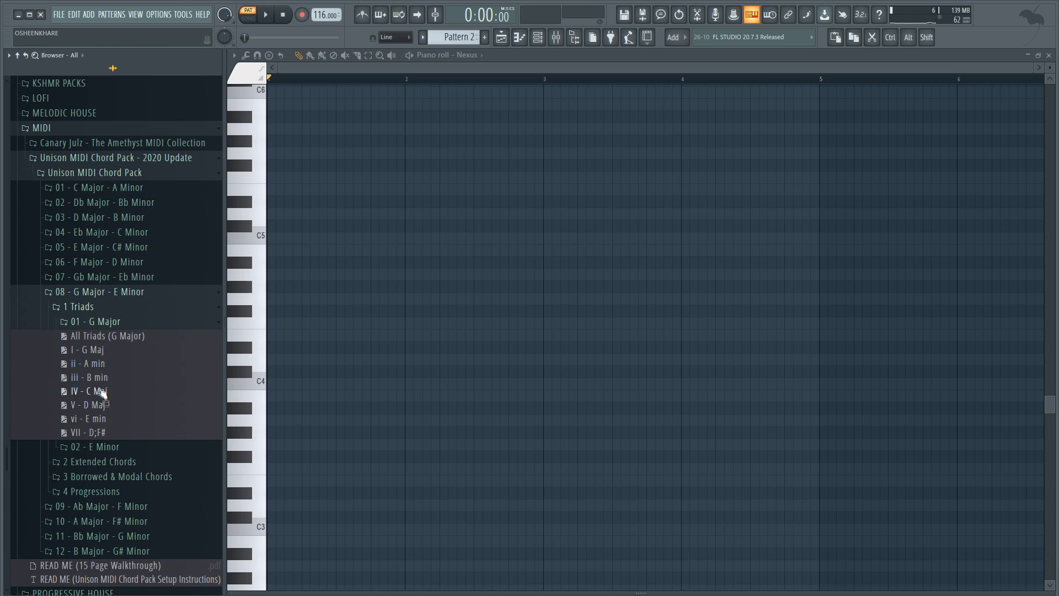
drag(99, 422, 380, 247)
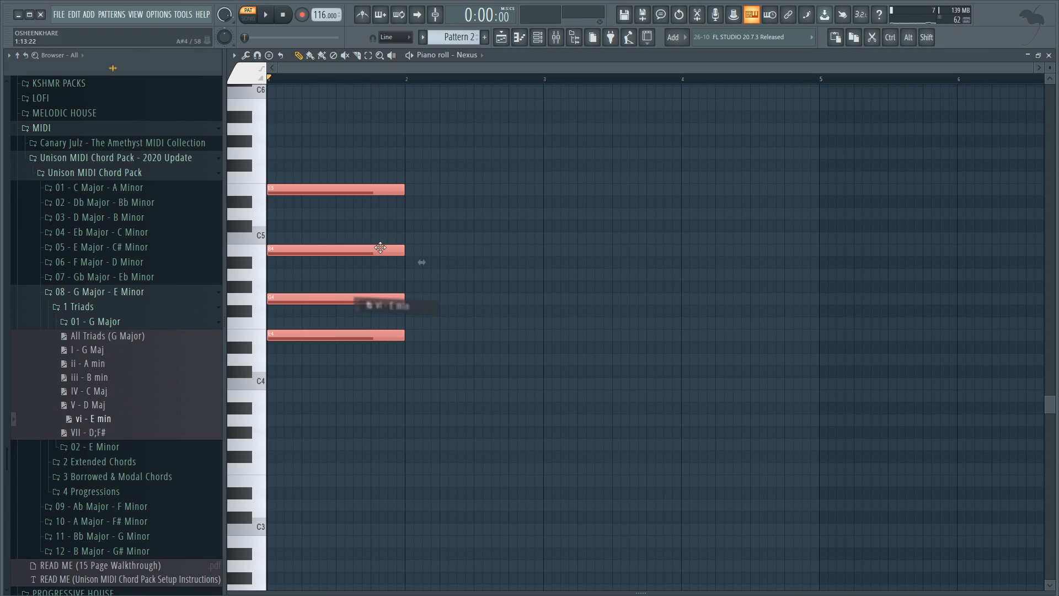
click(477, 190)
key(space)
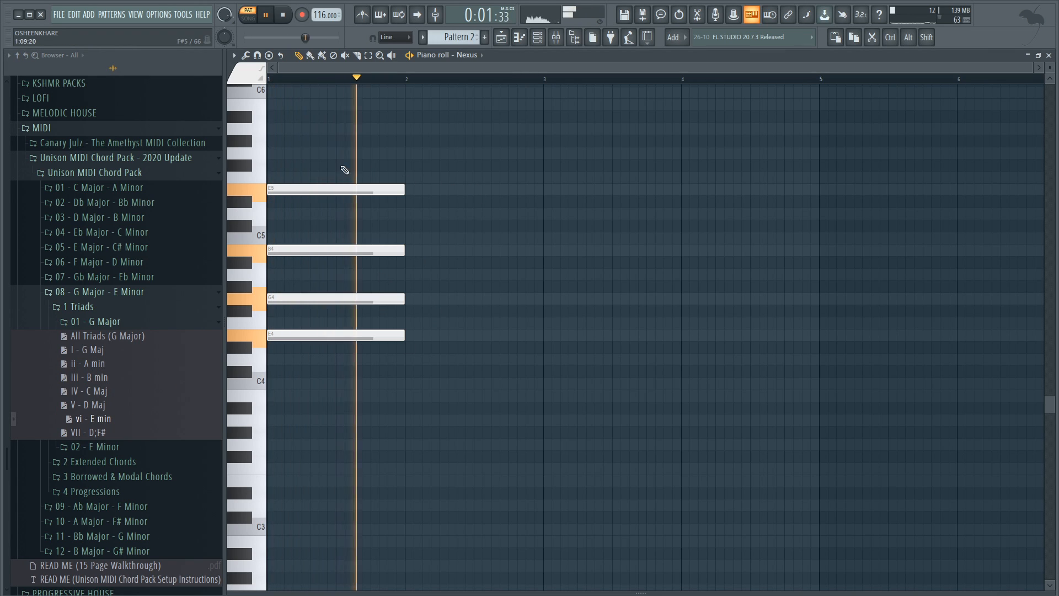
Replace the E min chord with V - D Maj, put it in bar 4 of Pattern 1, and play the progression
drag(89, 390, 137, 398)
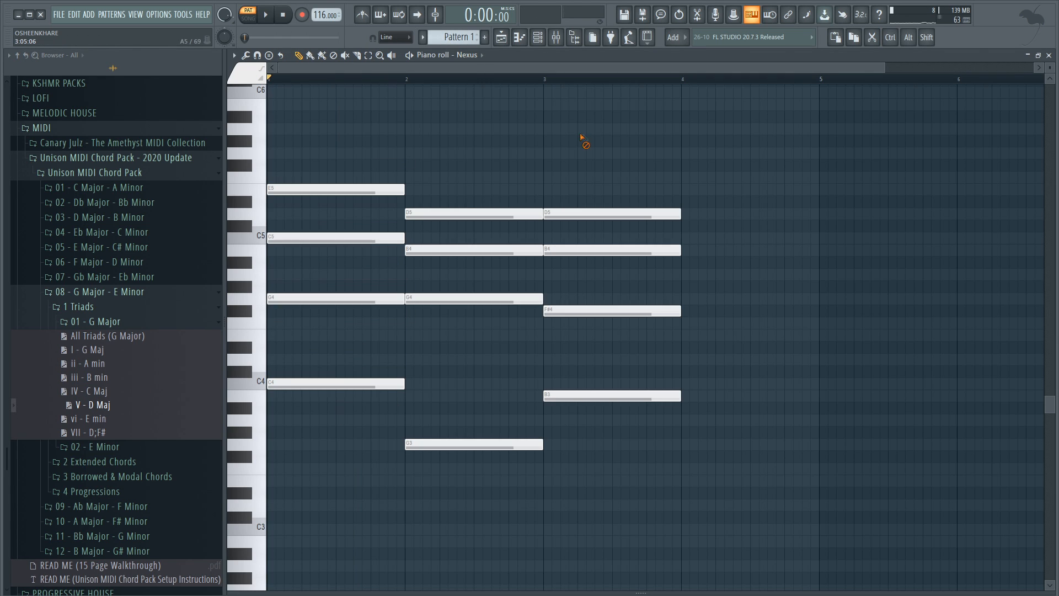
drag(579, 141, 687, 365)
key(space)
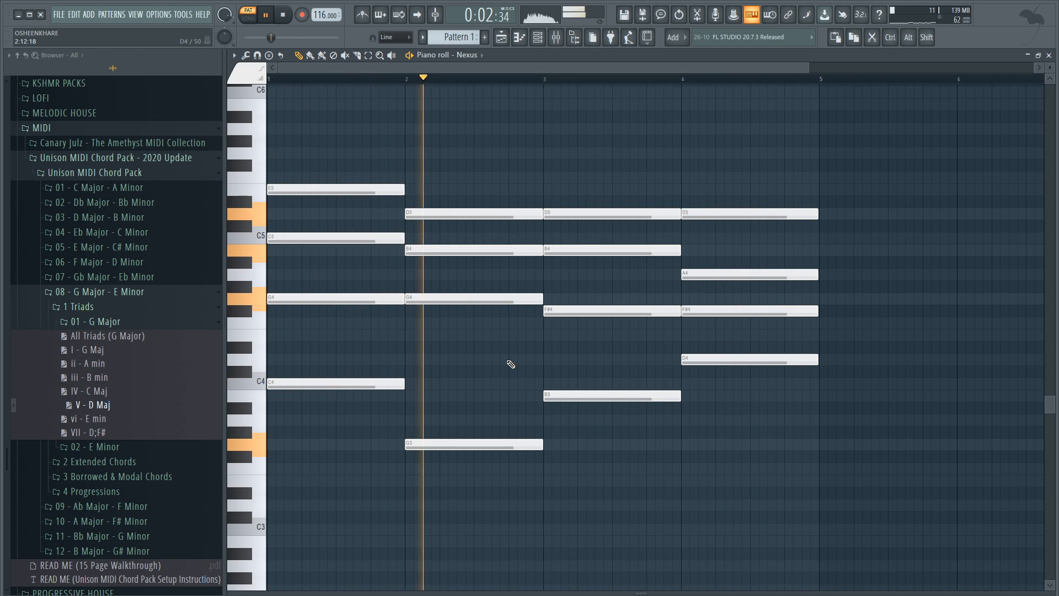
Stop playback and shorten all notes of the four chords in Pattern 1 to about two sixteenth steps
key(space)
drag(324, 123, 817, 480)
drag(404, 386, 292, 391)
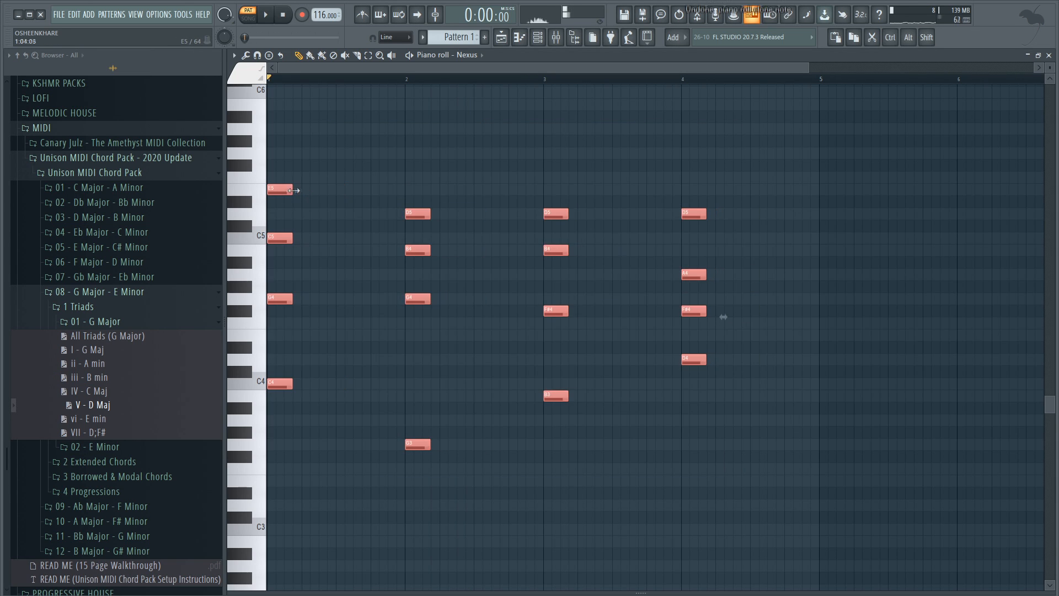
scroll(355, 88, up, 2)
Duplicate the short chords across each bar to start on steps 1, 4, 7, 10, 13 and 15, checking the rhythm by playback
key(ctrl+b)
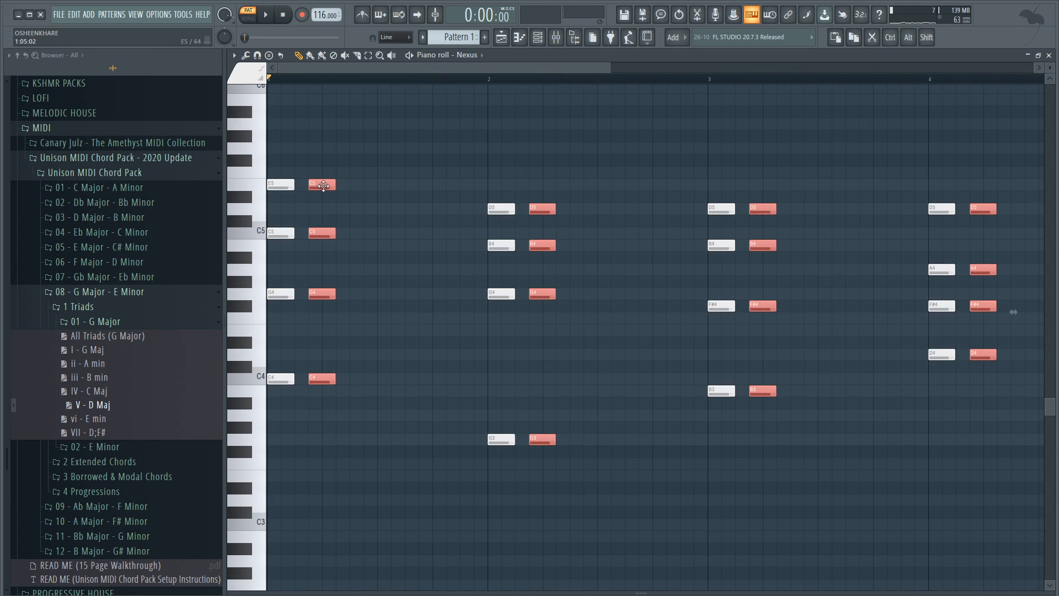
key(ctrl+b)
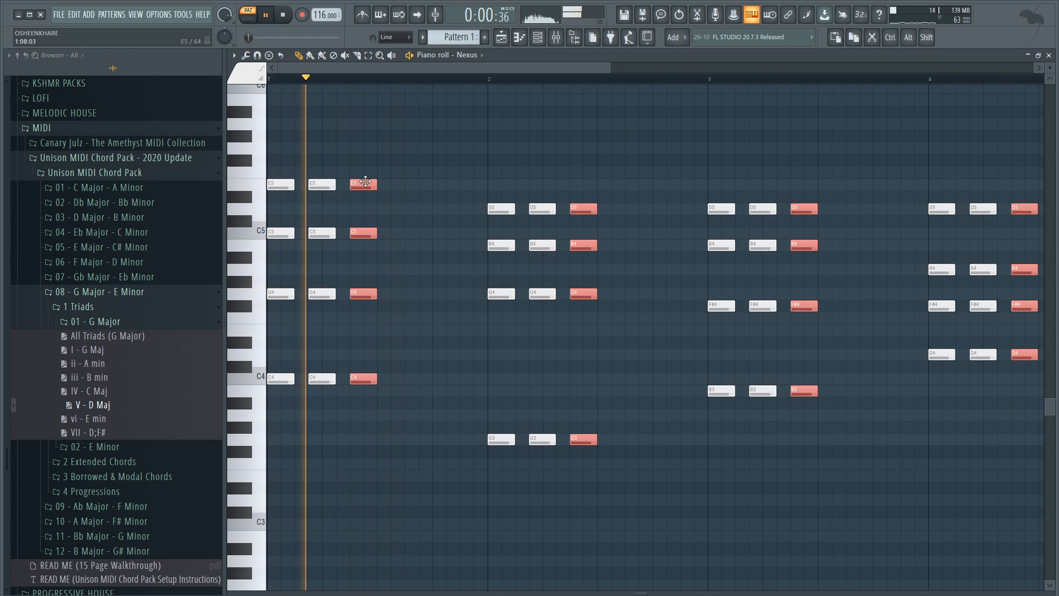
key(space)
key(ctrl+b)
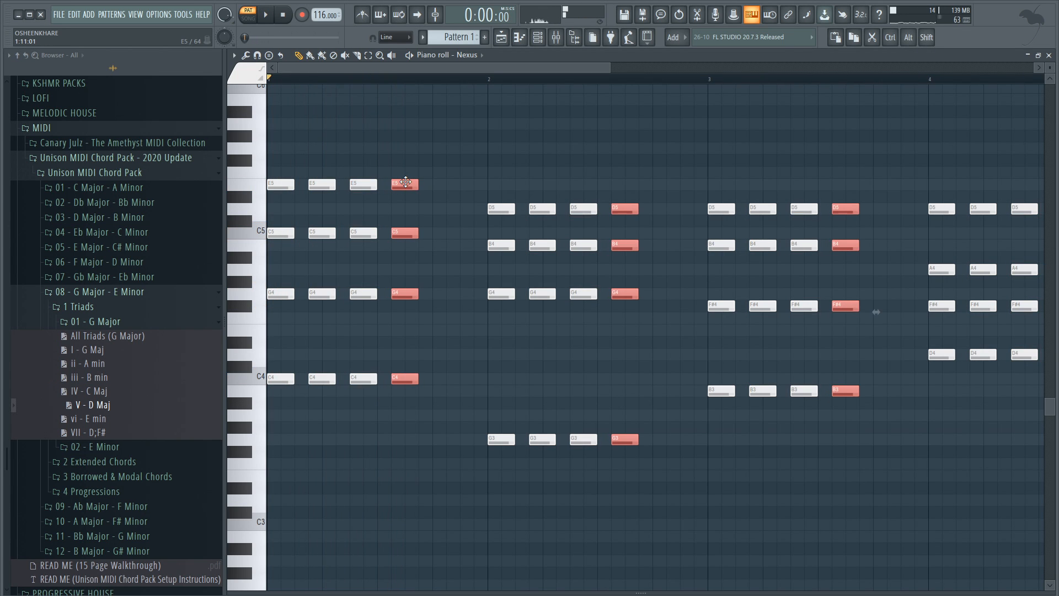
key(ctrl+b)
key(space)
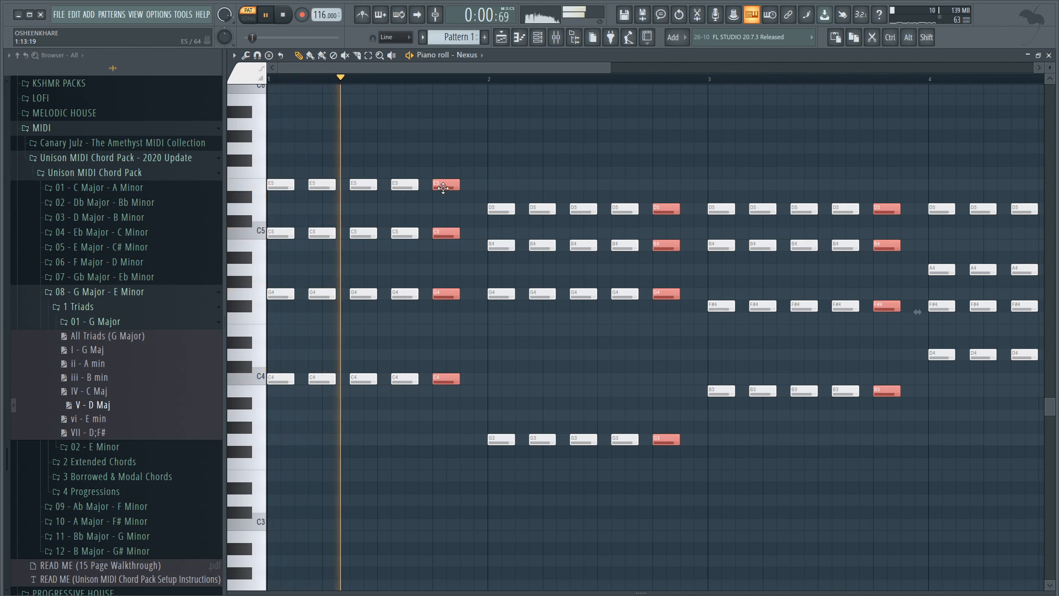
key(space)
key(ctrl+b)
key(space)
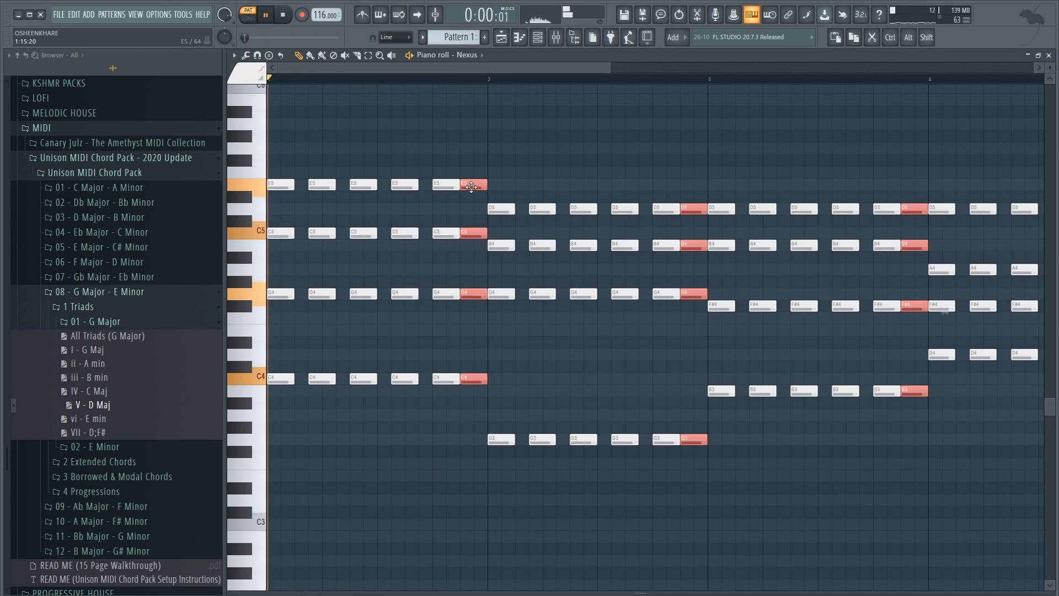
ctrl+scroll(472, 189, down, 3)
key(ctrl+d)
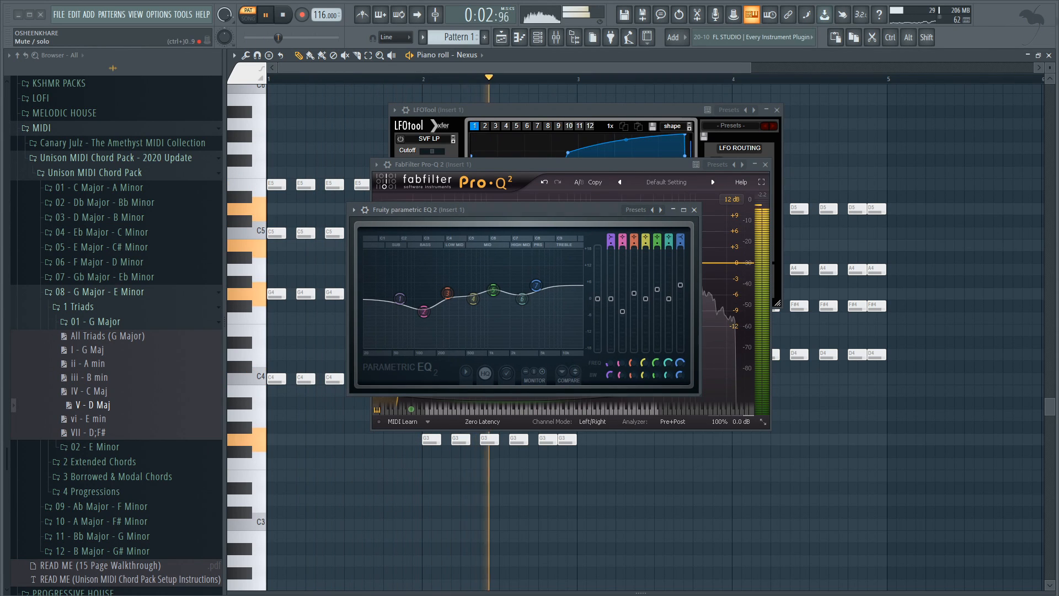
Raise the gain of treble band 7 in Fruity parametric EQ 2 and listen to the chords again
drag(537, 286, 493, 289)
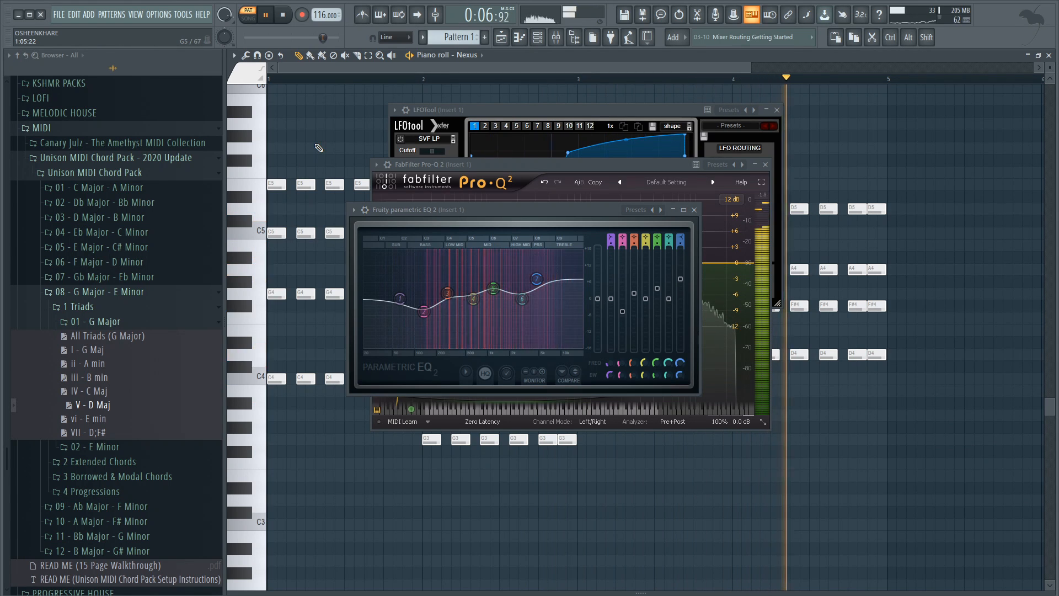
key(space)
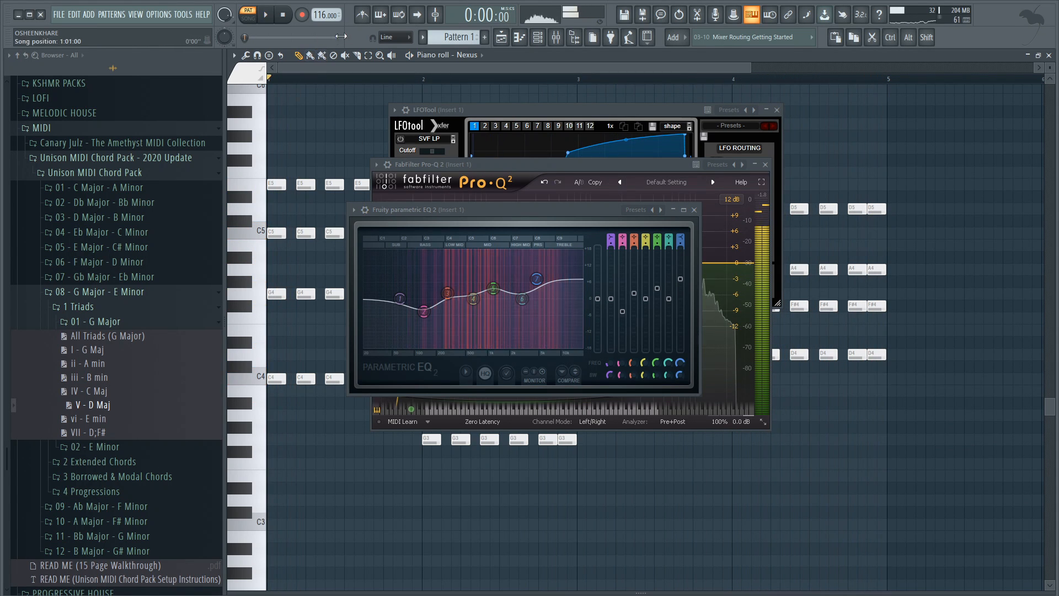
key(space)
Close the Fruity parametric EQ 2, FabFilter Pro-Q 2 and LFOTool windows
click(738, 188)
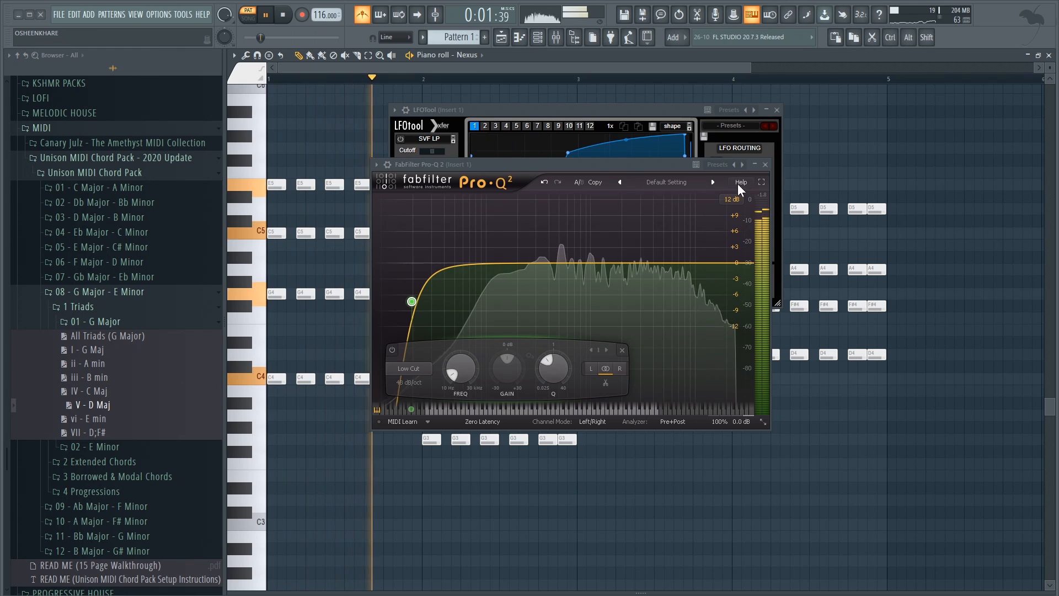
click(765, 164)
click(776, 110)
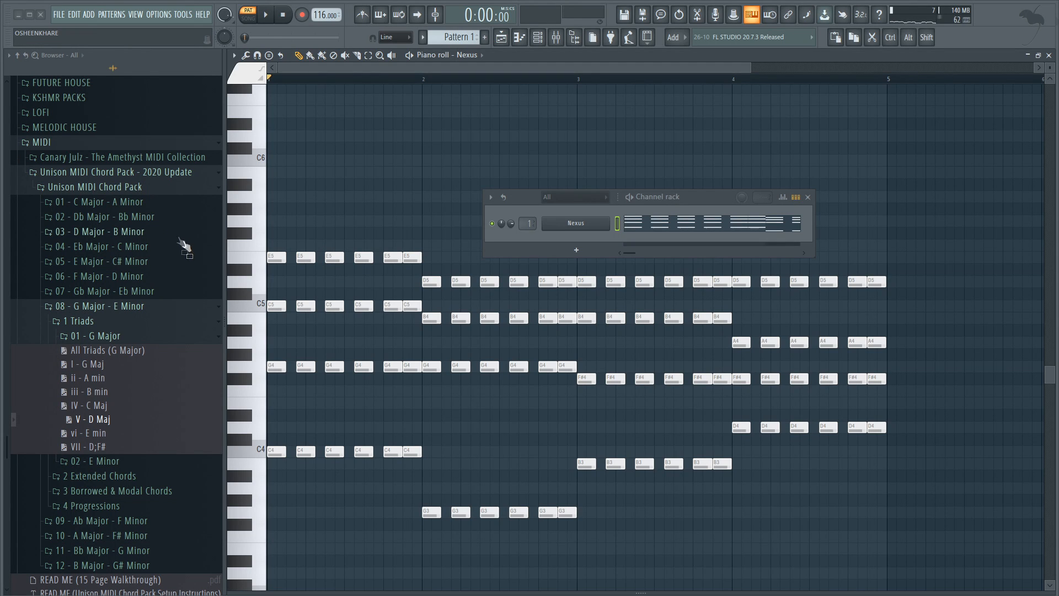
Show the Major Progressions among the G Major diatonic triad progressions of the Unison MIDI Chord Pack
scroll(171, 281, down, 5)
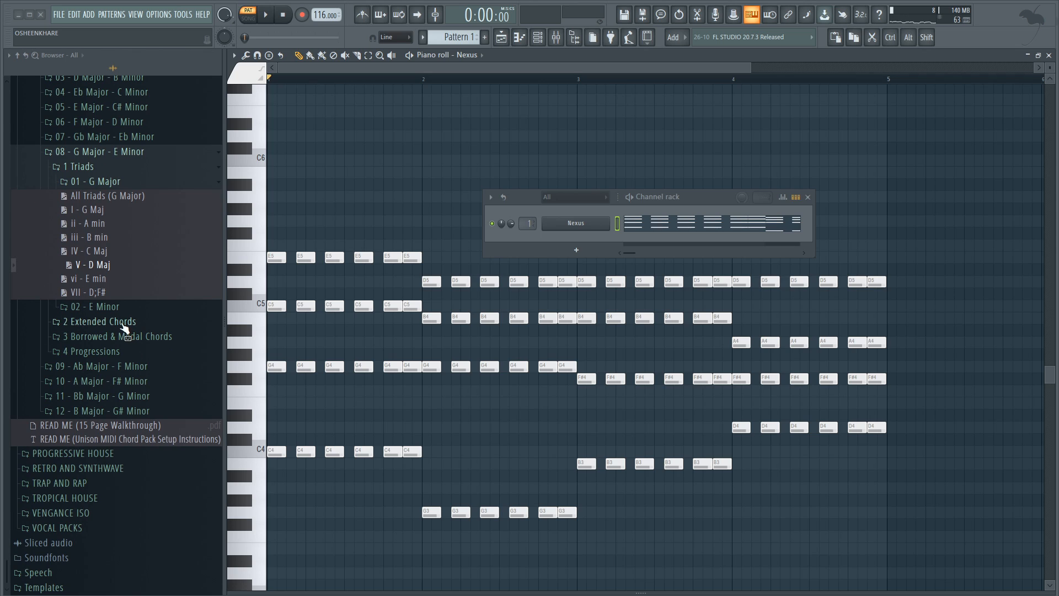
click(93, 352)
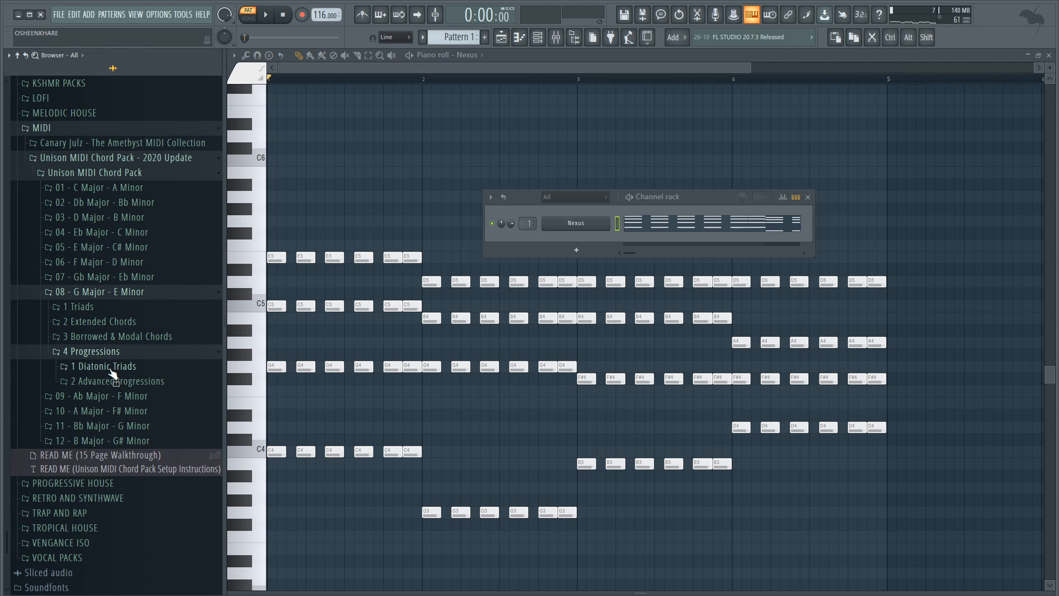
click(105, 366)
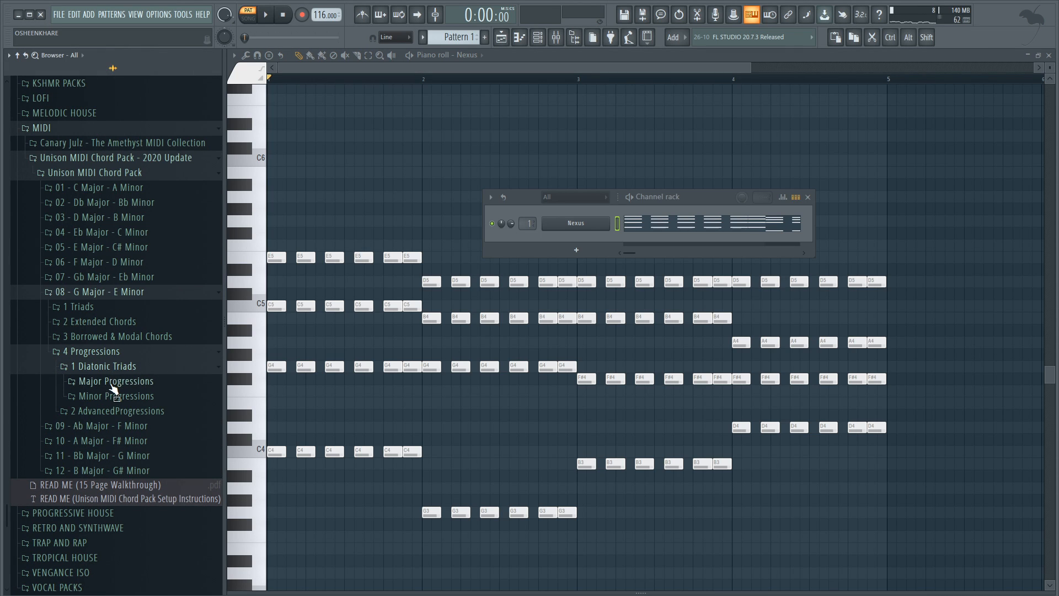
click(113, 381)
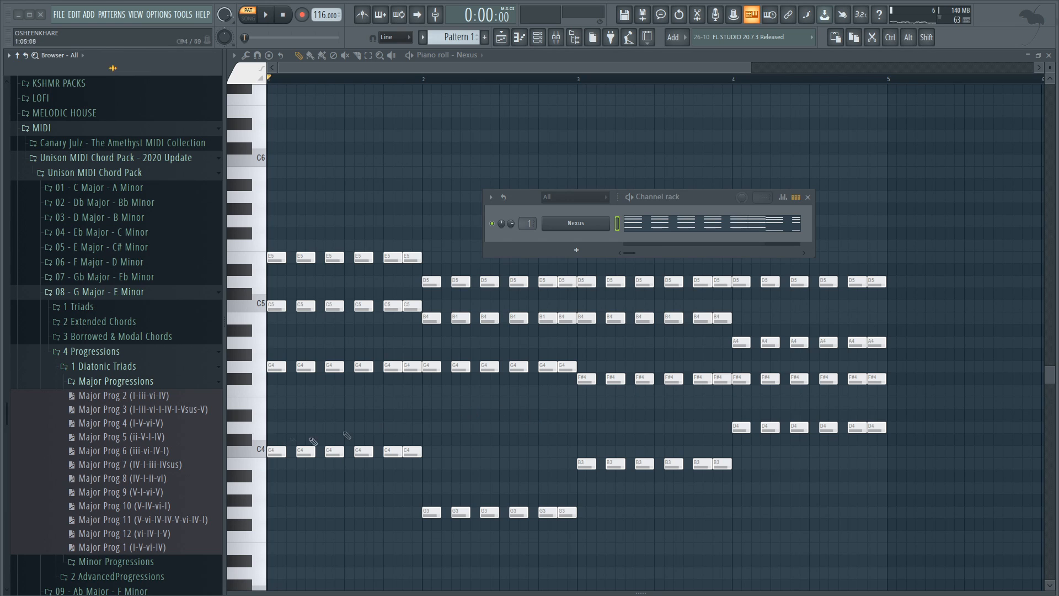
Load Major Prog 3 (I-iii-vi-I-IV-I-Vsus-V) into the Nexus piano roll and play it through once
drag(142, 411, 342, 402)
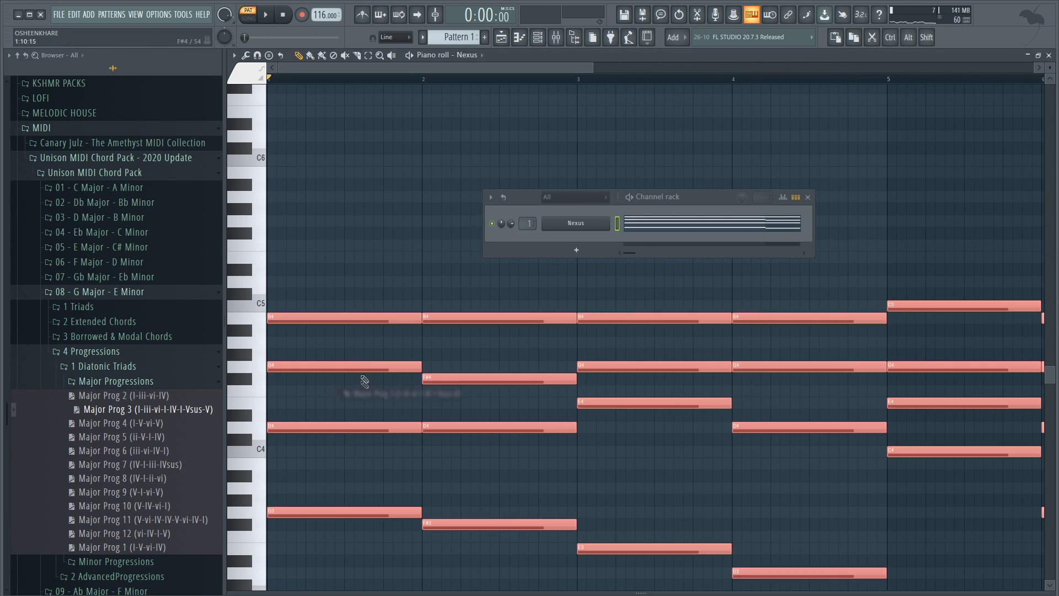
key(space)
scroll(364, 258, down, 2)
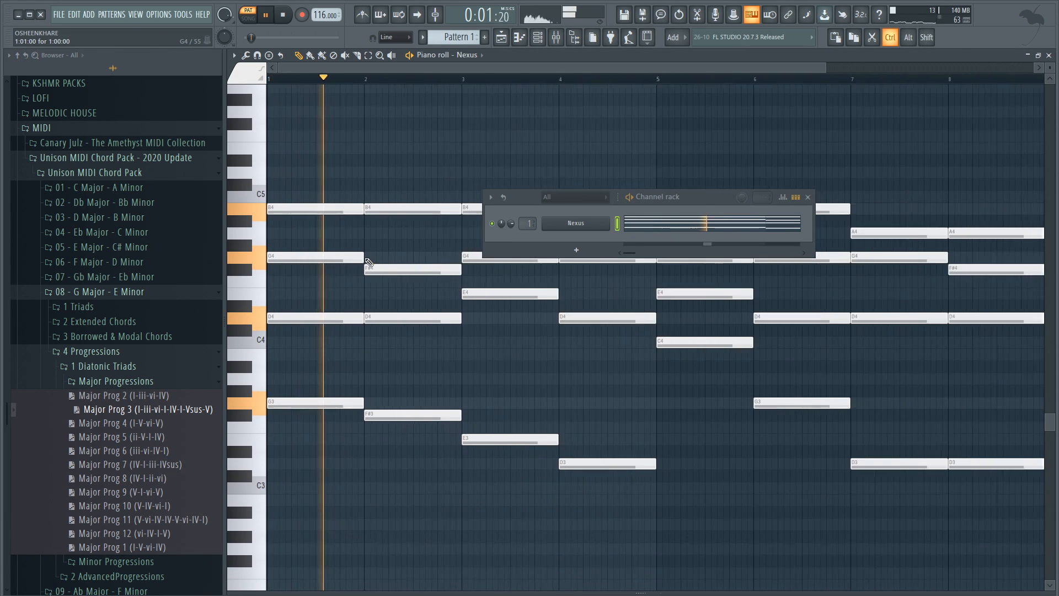
scroll(369, 261, down, 1)
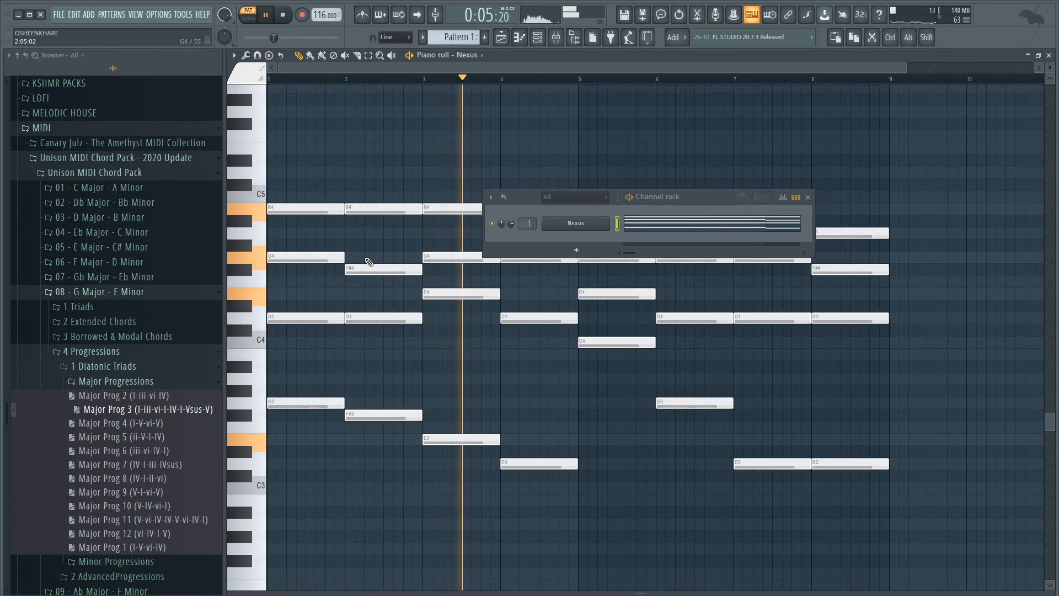
drag(724, 192, 813, 108)
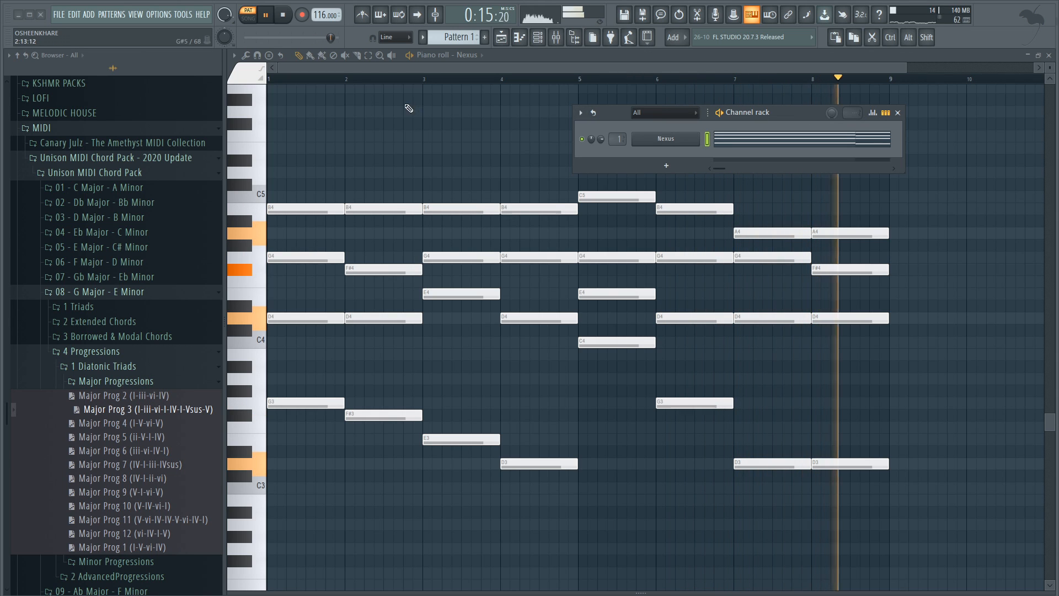
key(space)
Search Nexus for "guitar" in the Arpeggio category, load [NDSC] Funky Guitar Chords, and audition the progression with it
click(664, 143)
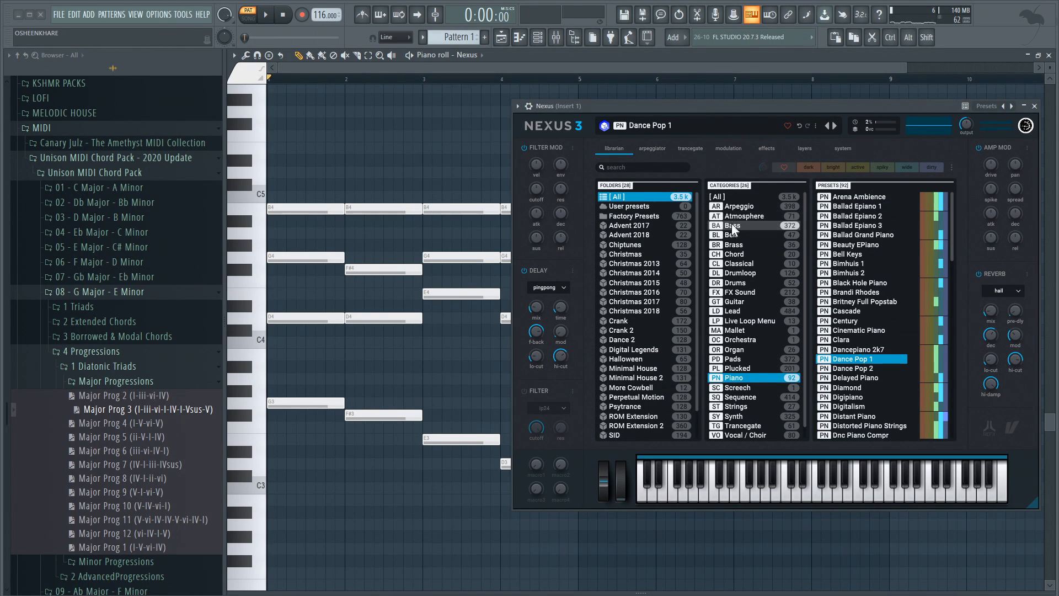
click(734, 207)
text(guitar)
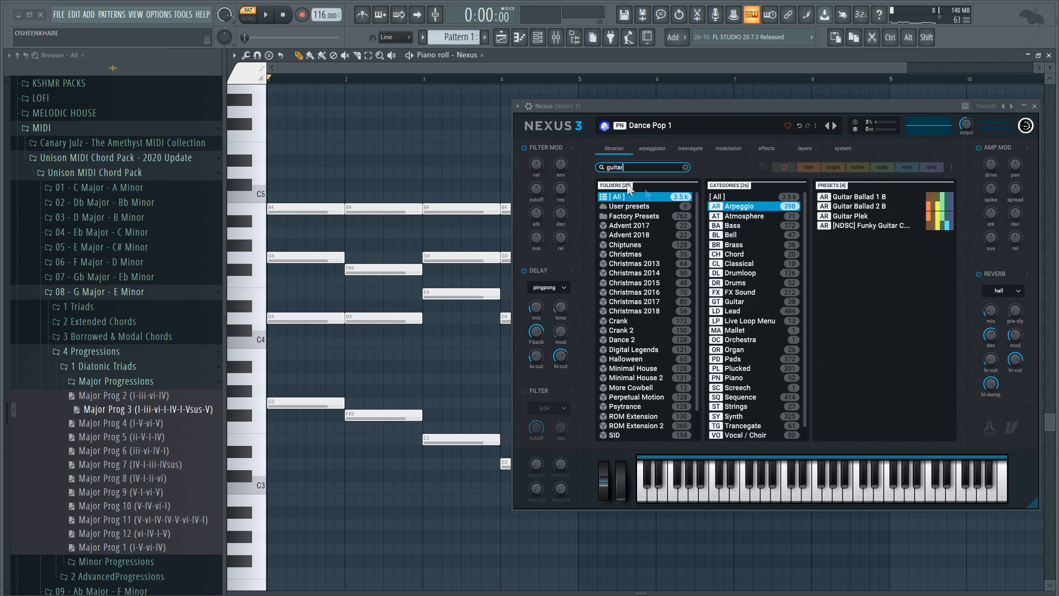
key(Escape)
key(space)
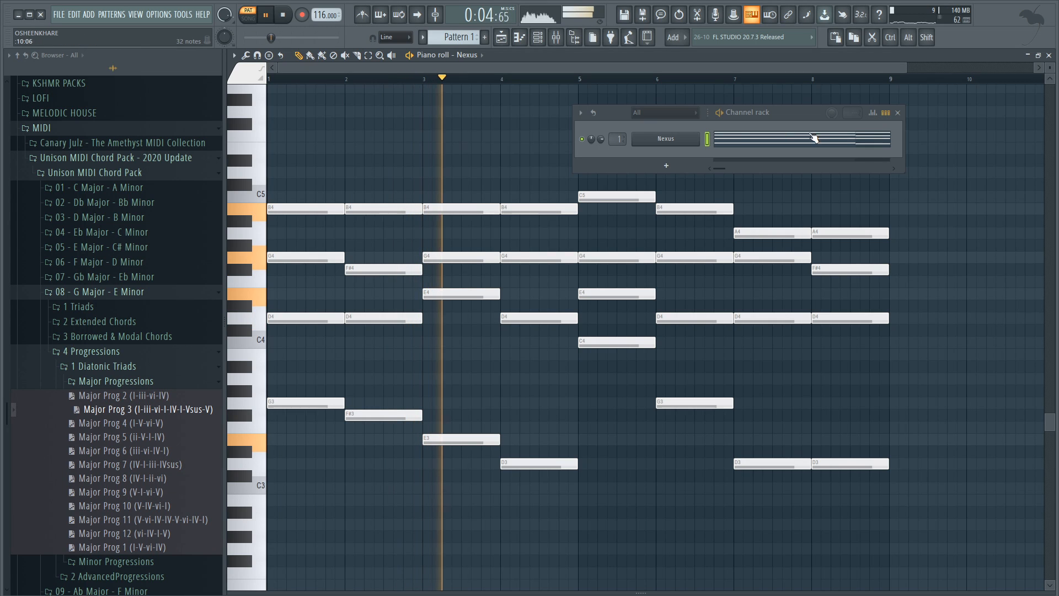
click(897, 113)
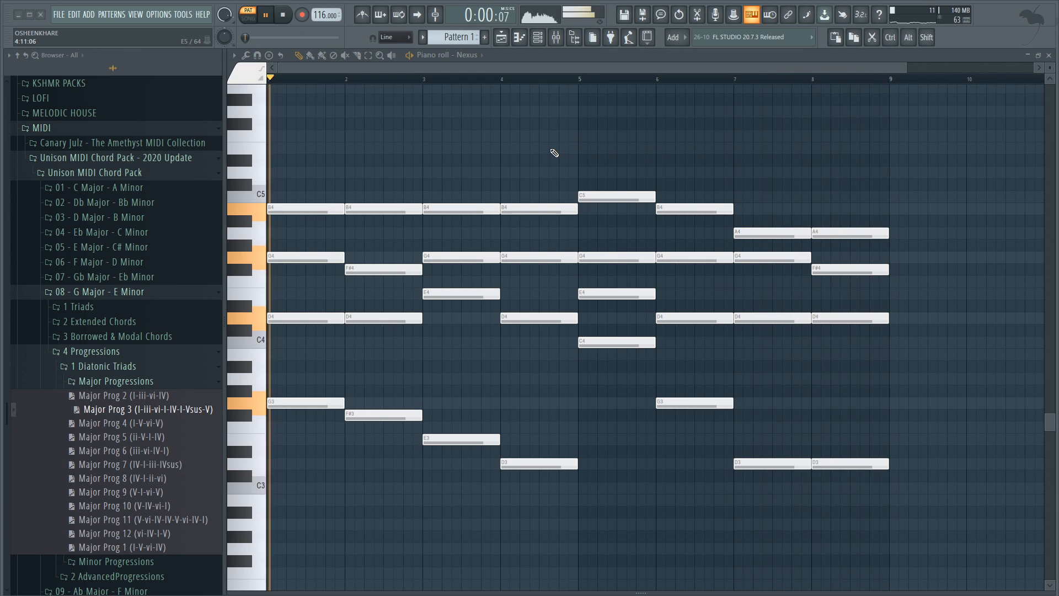
key(space)
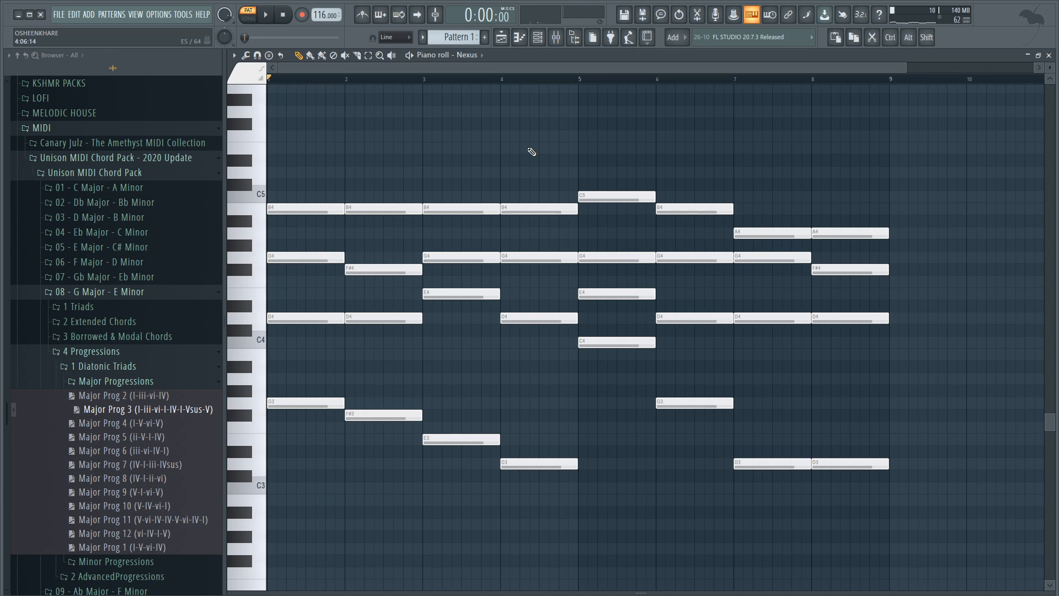
Replace the chords with Minor Prog 5 (v-iv-i-i) from the Minor Progressions and listen to it
click(116, 561)
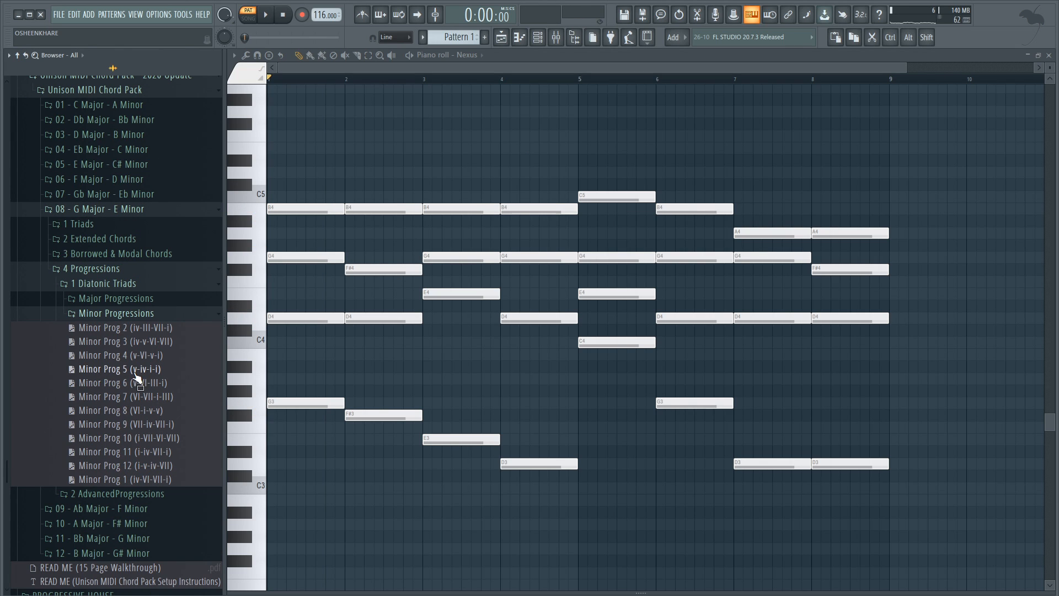
drag(137, 376, 487, 383)
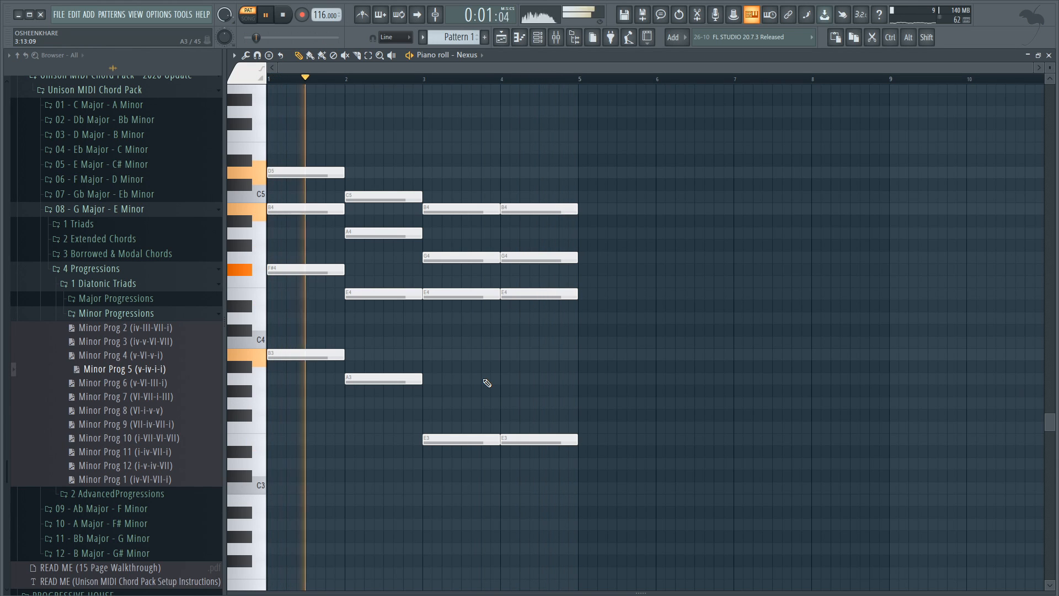
key(space)
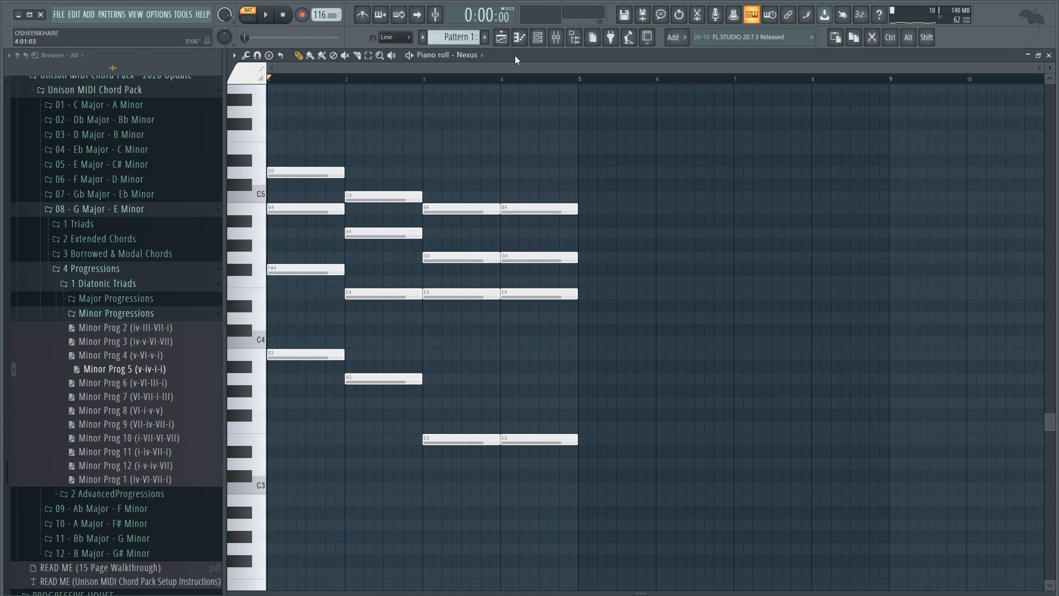
Replace the fourth bar's chord with the V - D Maj triad from the G Major triads and play the result
scroll(459, 175, up, 2)
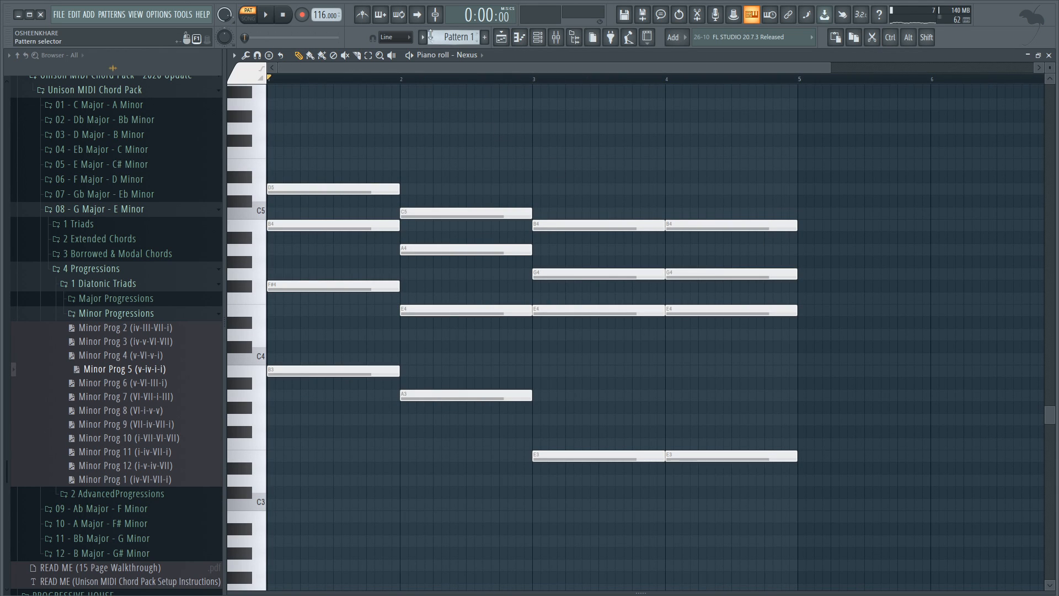
drag(693, 201, 752, 472)
key(ctrl+x)
key(F4)
click(89, 229)
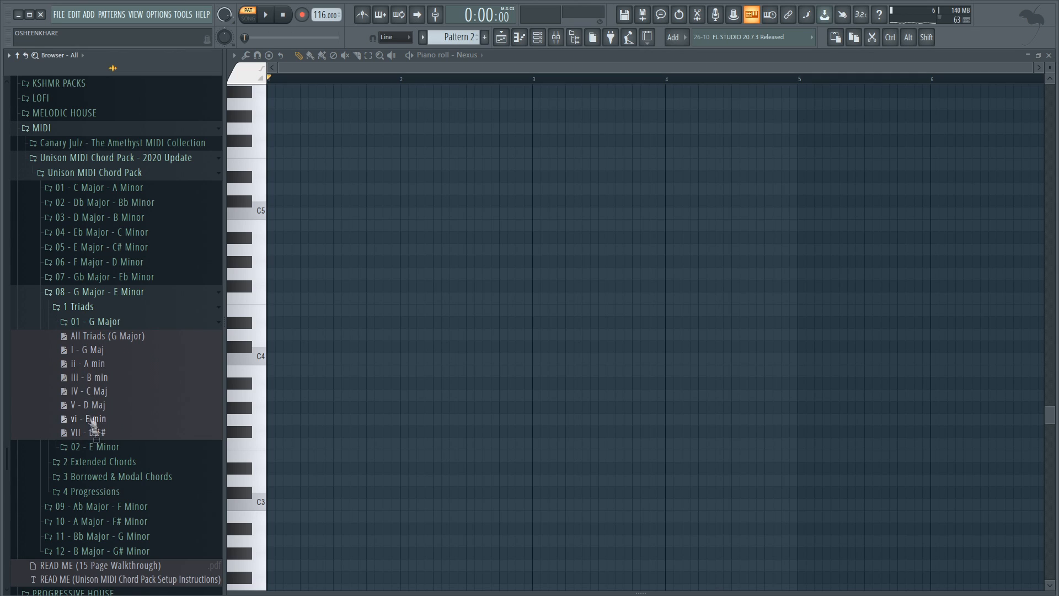
drag(90, 415, 416, 260)
key(ctrl+v)
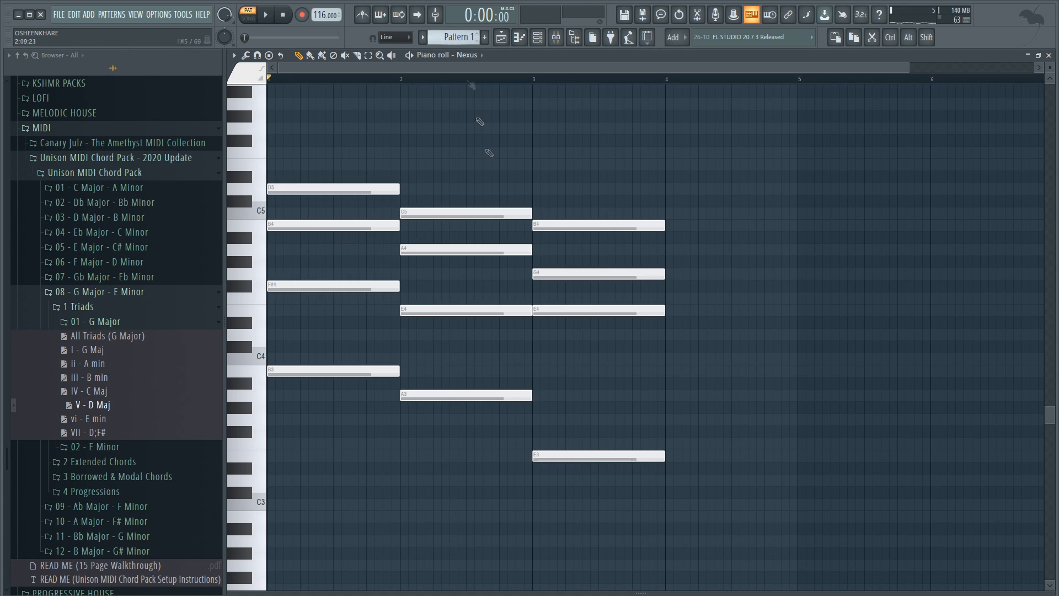
drag(329, 335, 725, 337)
key(space)
click(684, 374)
scroll(666, 373, down, 1)
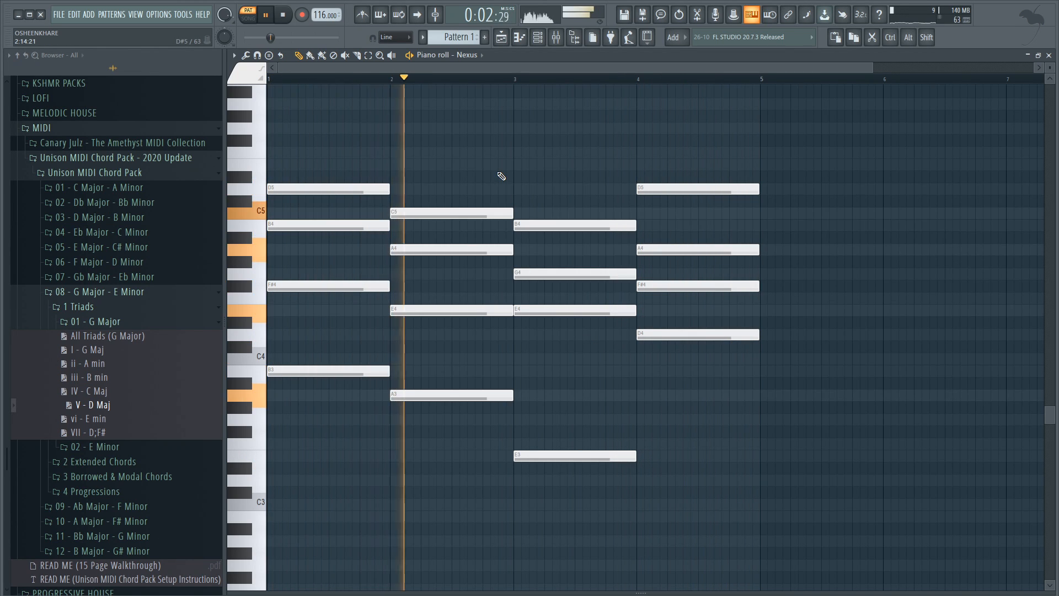
key(space)
Replace the second bar's chord with the IV - C Maj triad, using a new pattern to hold it, and start playback
key(F4)
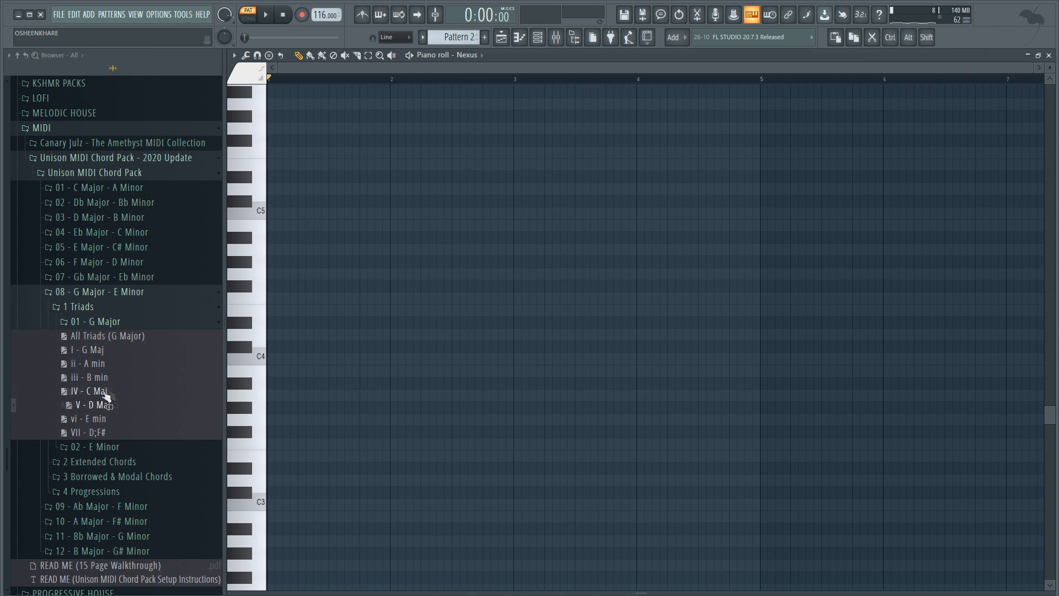
drag(91, 390, 406, 260)
key(space)
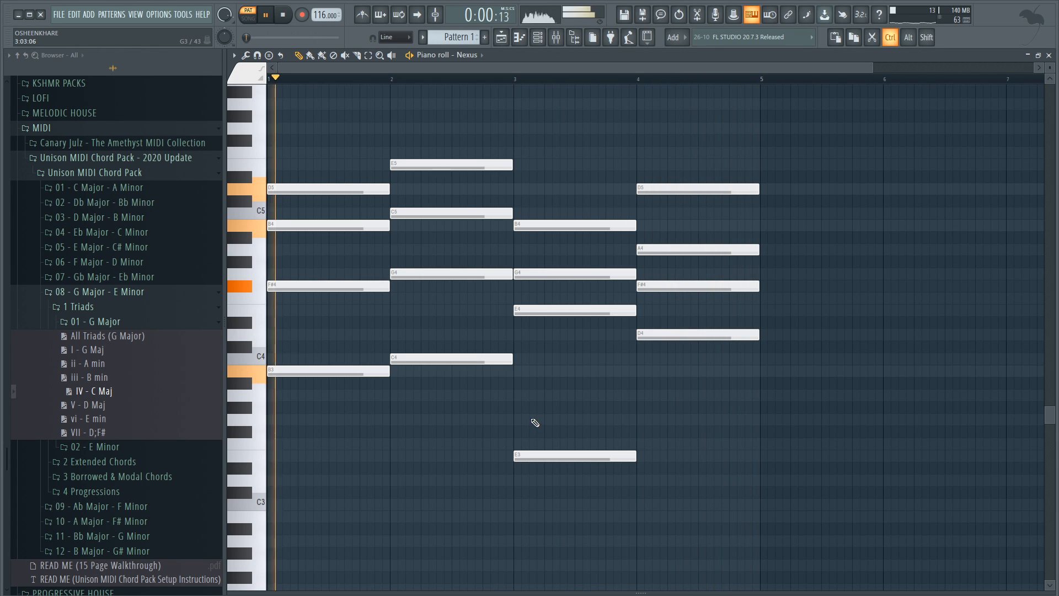
Raise the G4 note of the third bar's chord by one octave while listening to the progression
drag(534, 291, 551, 271)
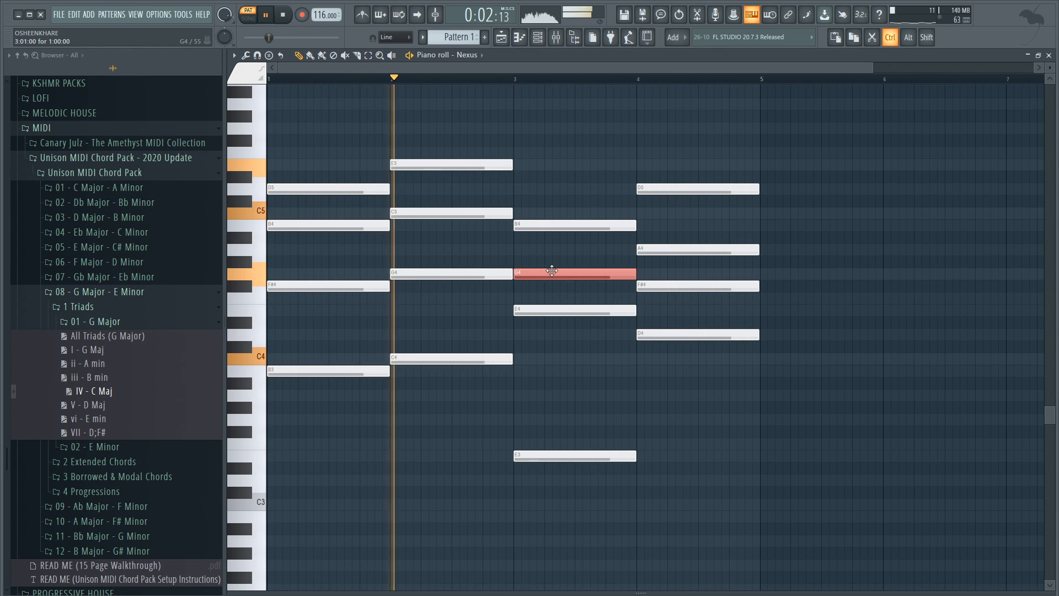
key(space)
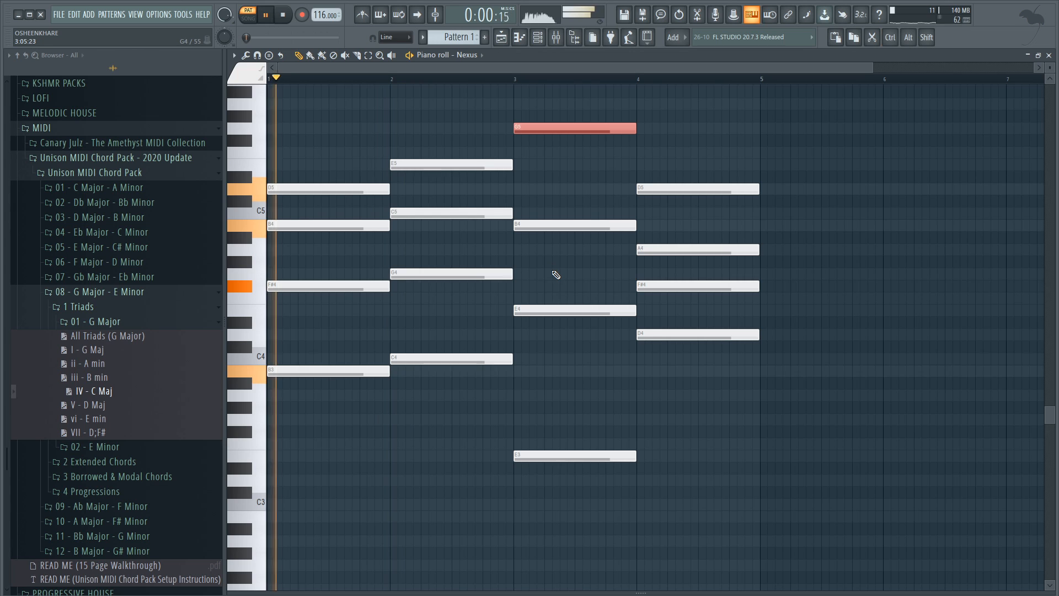
ctrl+click(554, 448)
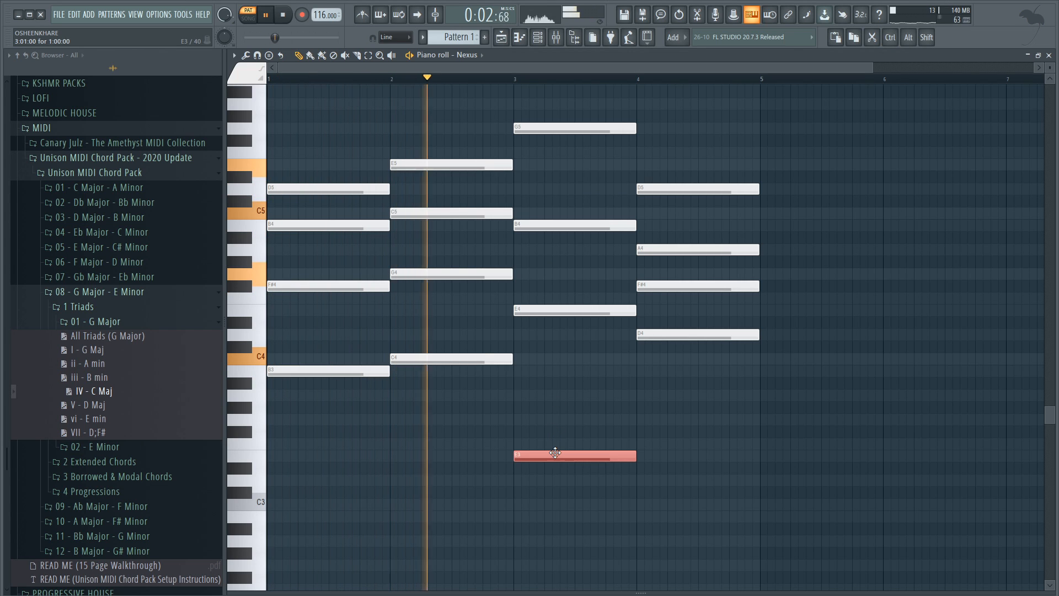
ctrl+click(561, 442)
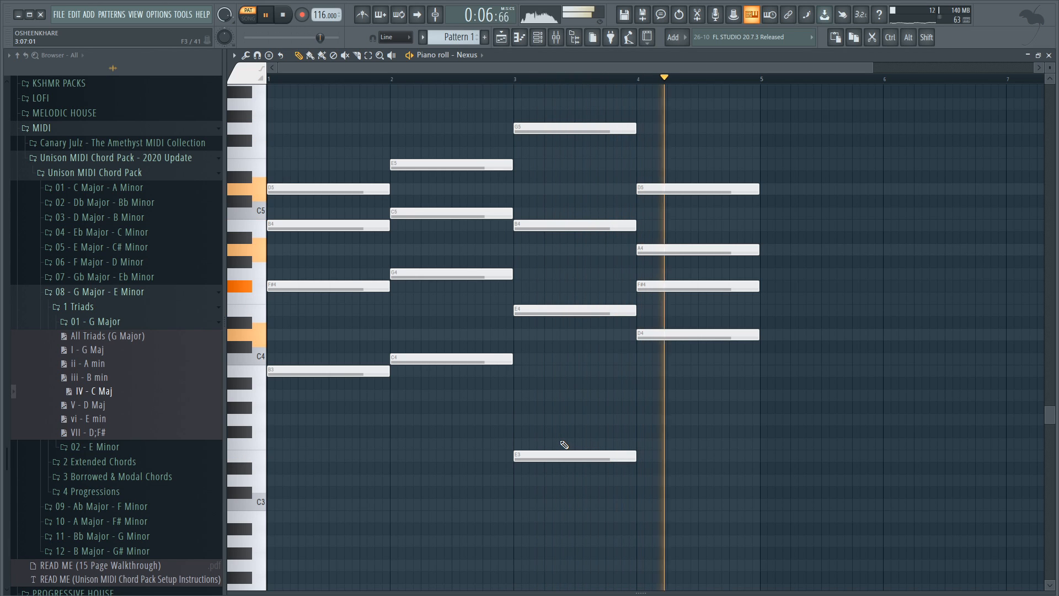
Replace the chords with Minor Prog 7 (VI-VII-i-III) and audition it
key(space)
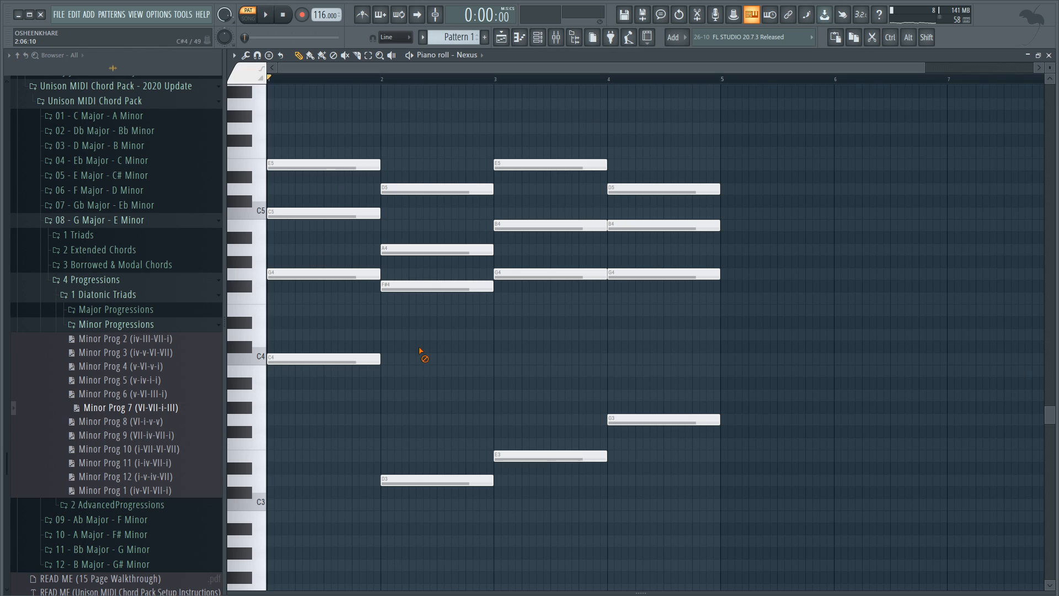
key(space)
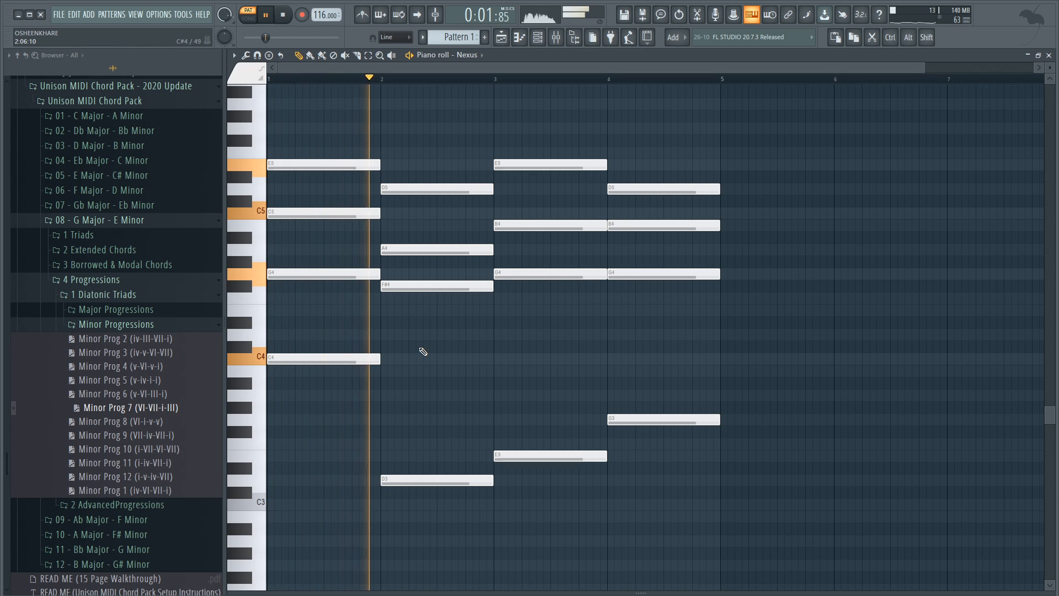
key(space)
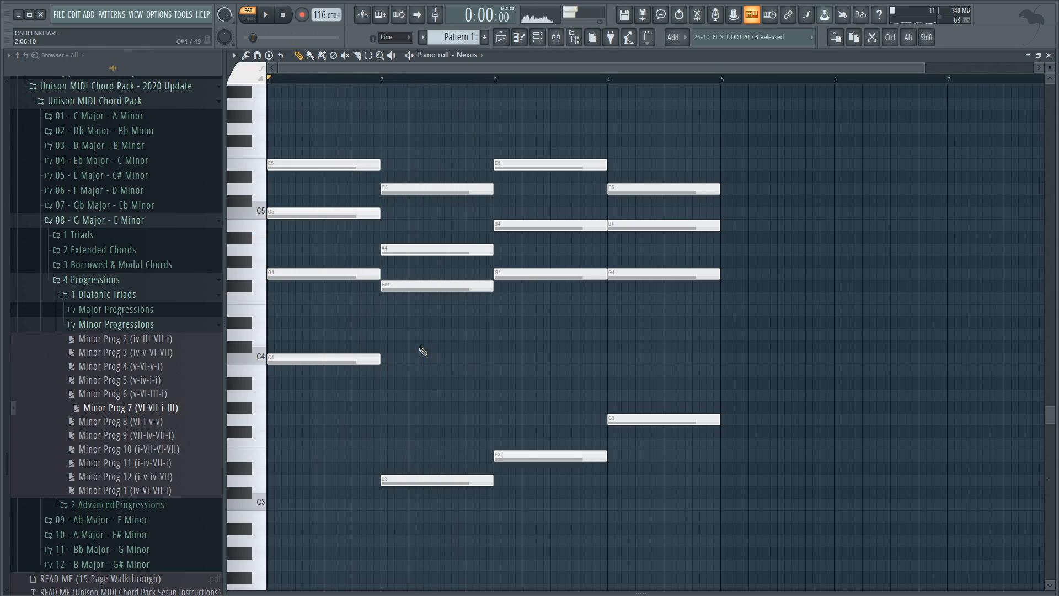
Search the Nexus presets for "string", load String Ensemble, and audition the chords with it
key(F6)
click(666, 139)
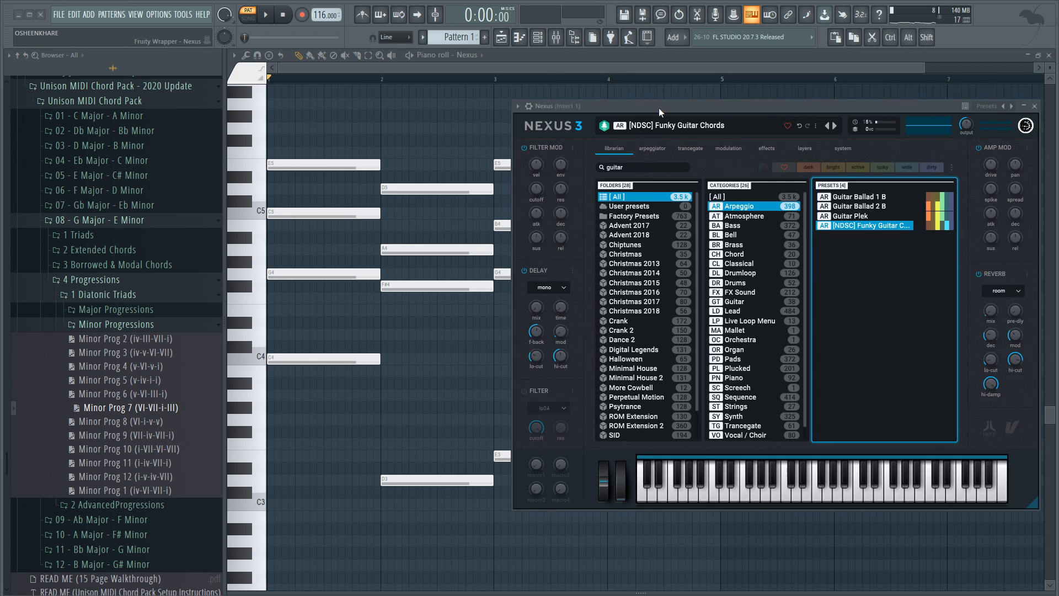
text(strings)
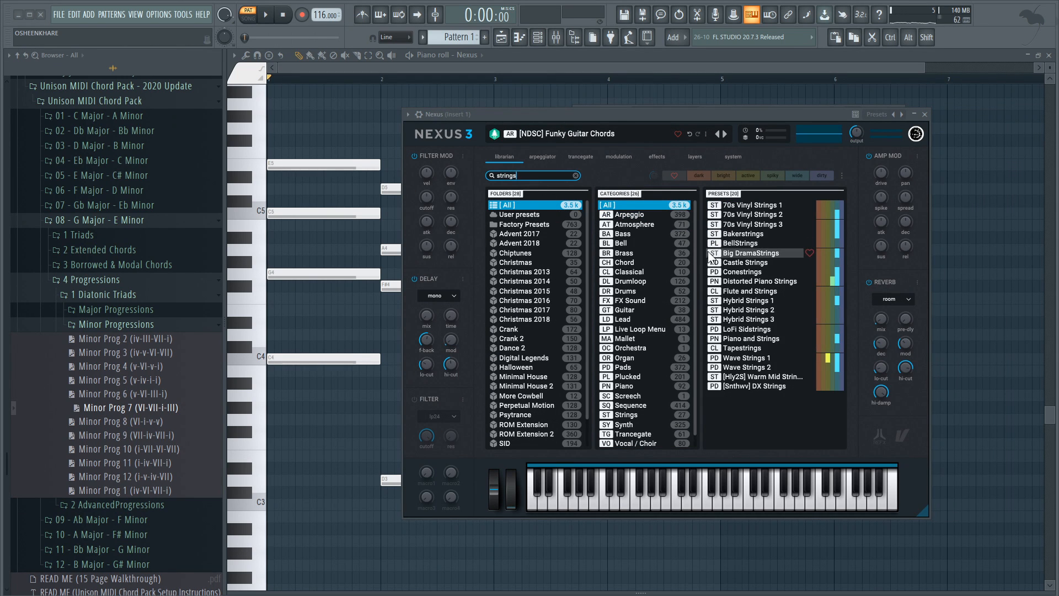
key(BackSpace)
scroll(744, 331, down, 2)
click(755, 401)
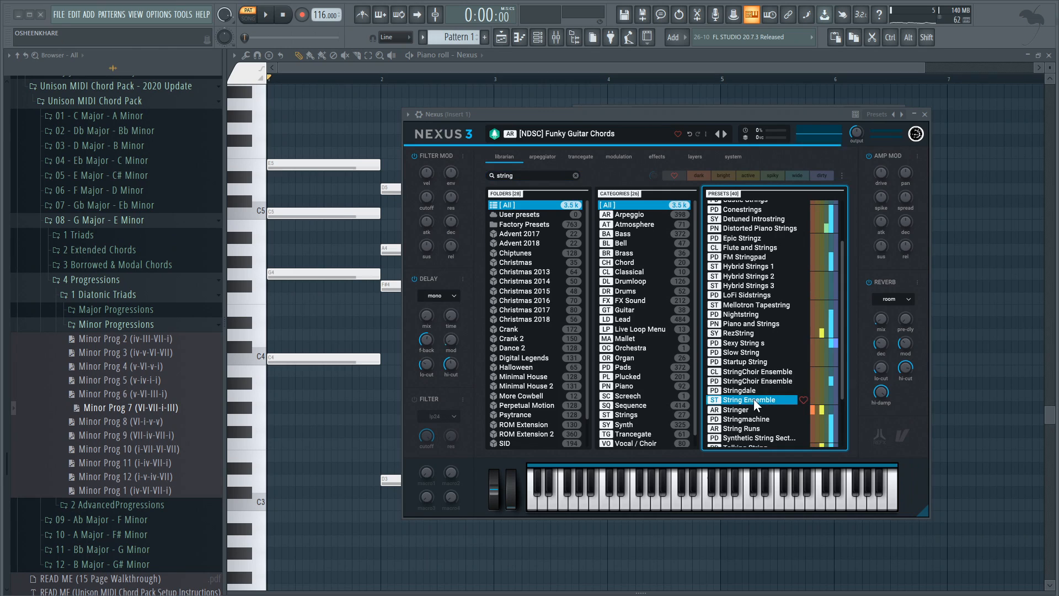
click(925, 115)
key(space)
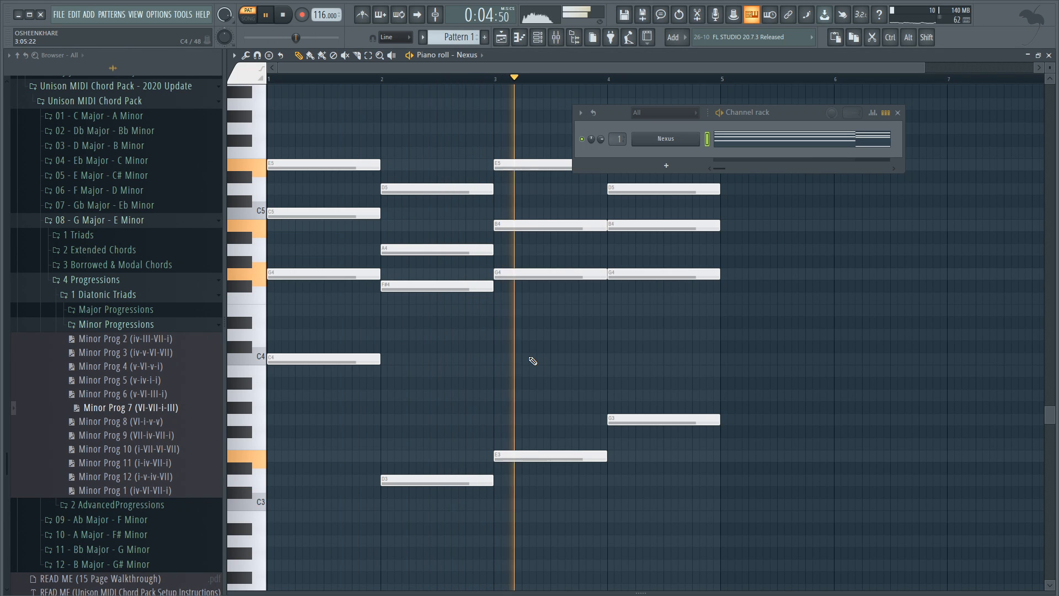
click(897, 113)
key(space)
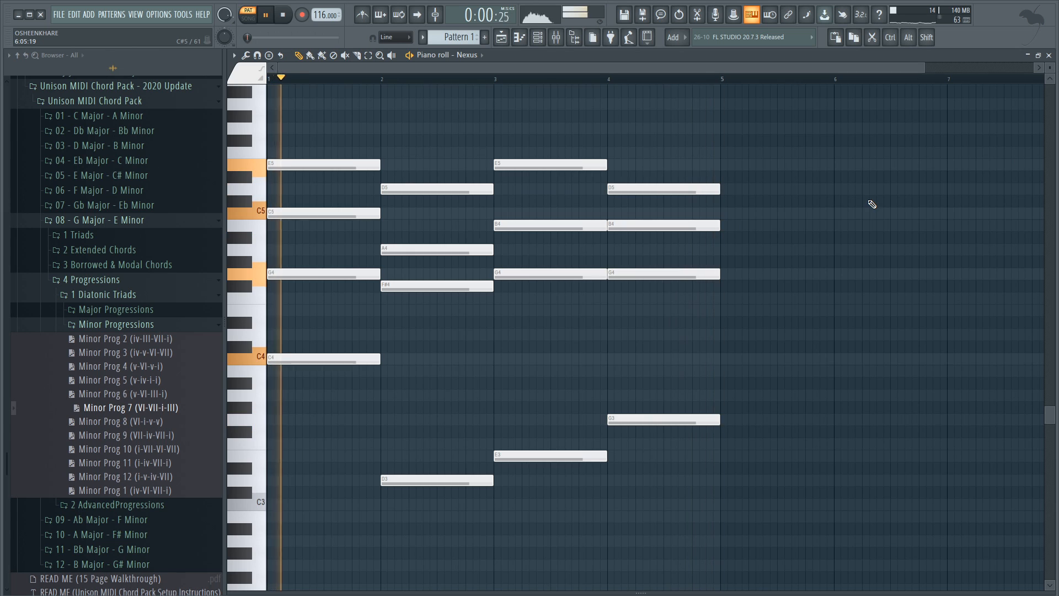
Raise the C5, A4 and two B4 notes of the four chords by one octave and play the revoiced progression
key(ctrl+Up)
key(ctrl+d)
key(space)
scroll(635, 236, up, 3)
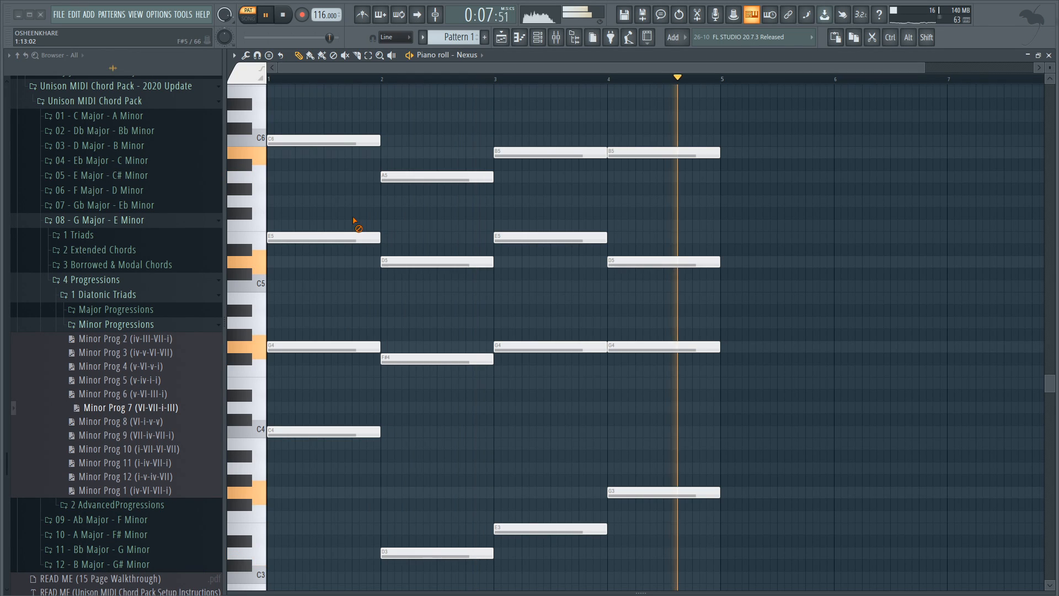
key(space)
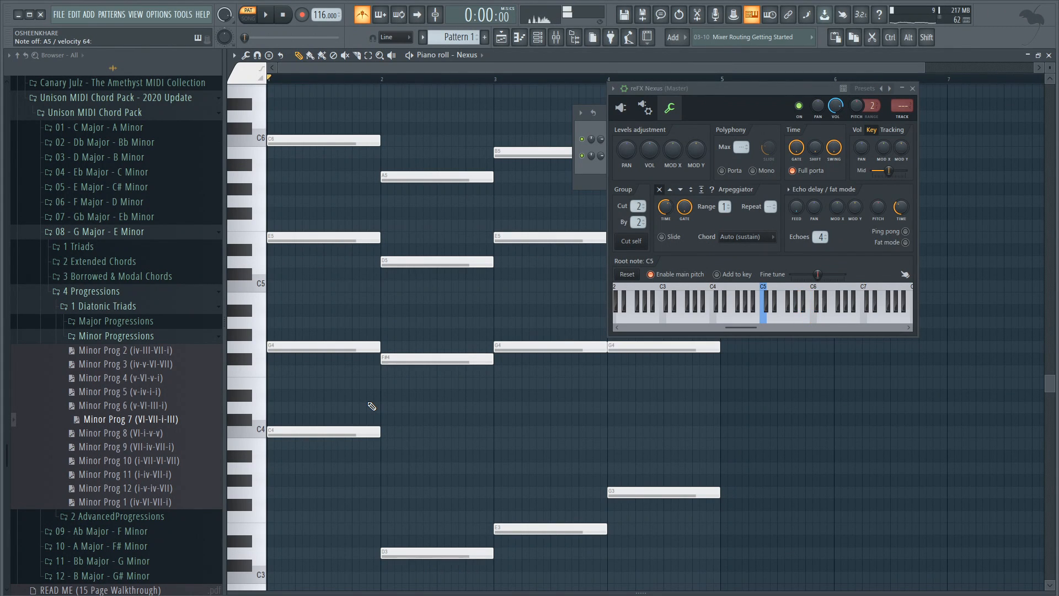
key(space)
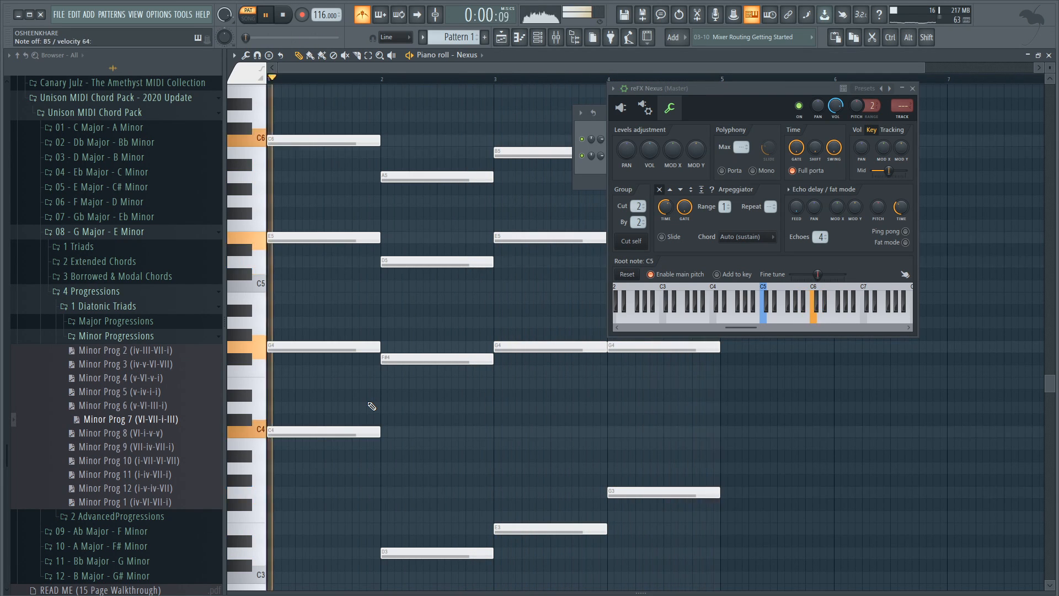
key(space)
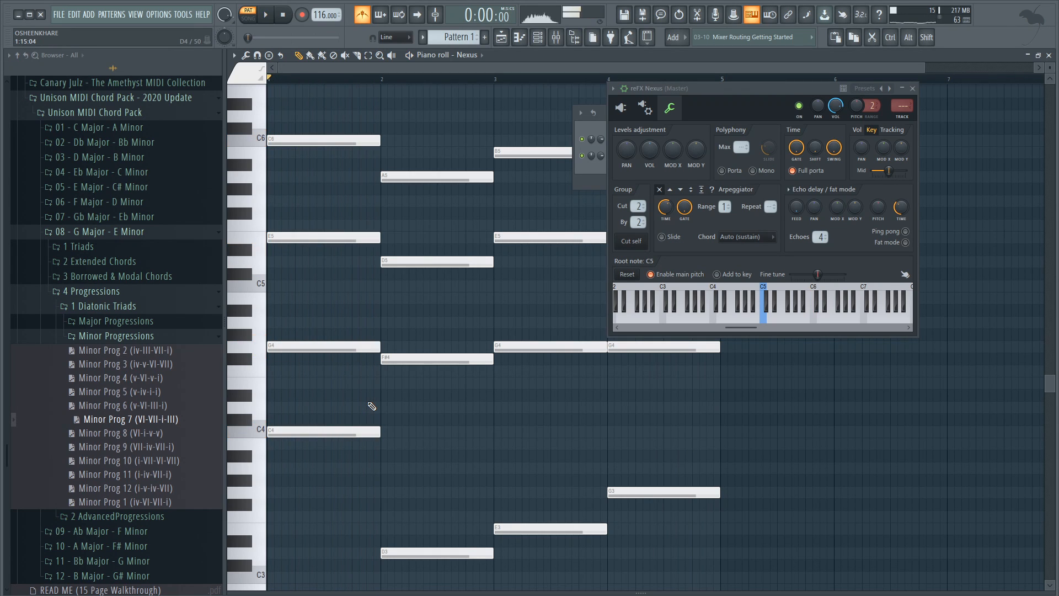